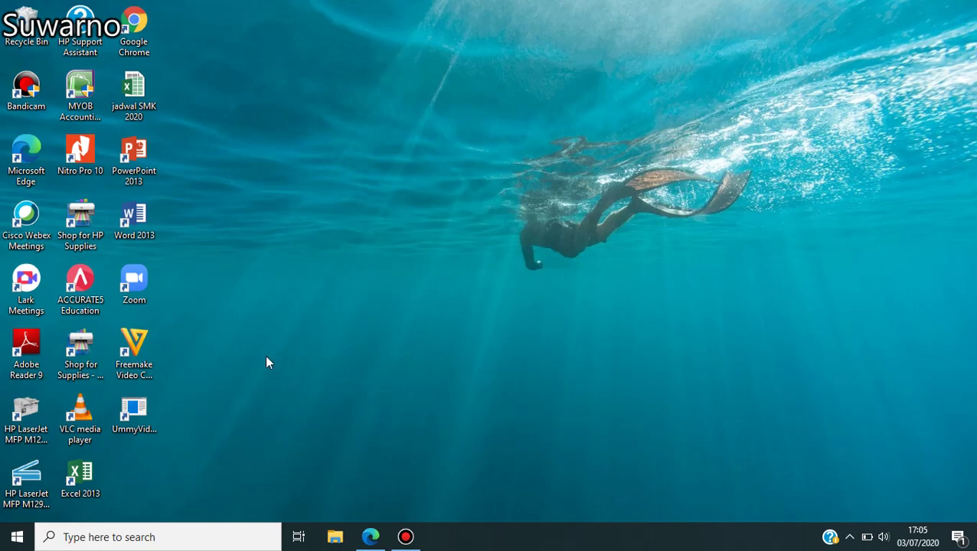
- Launch ACCURATE5 Education and browse to the MATAKUL ACCURATE BPKP folder in Documents
double_click(81, 279)
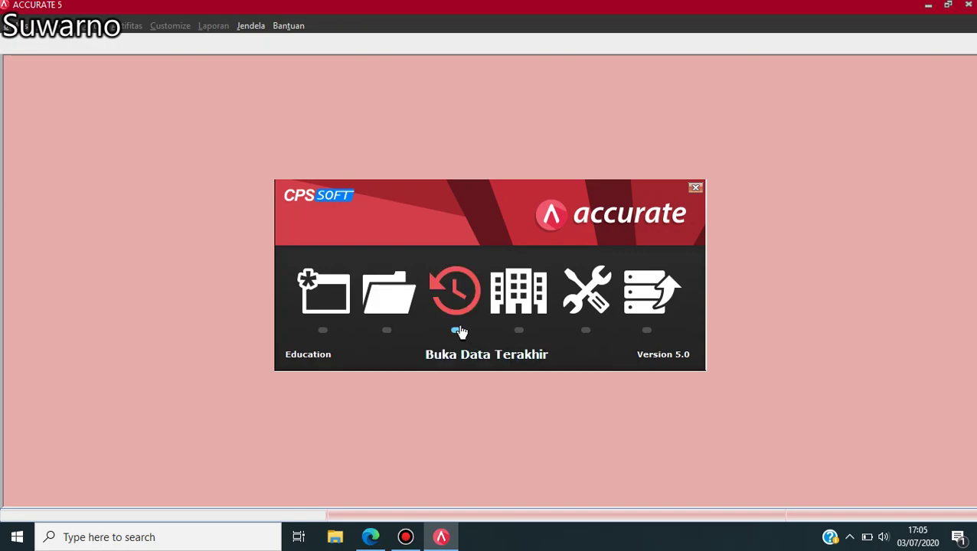
click(392, 301)
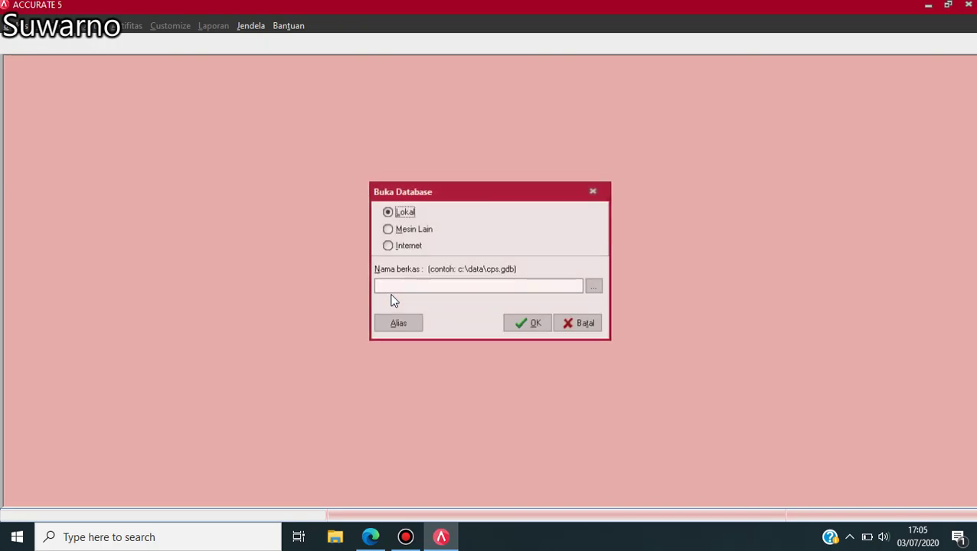
click(594, 288)
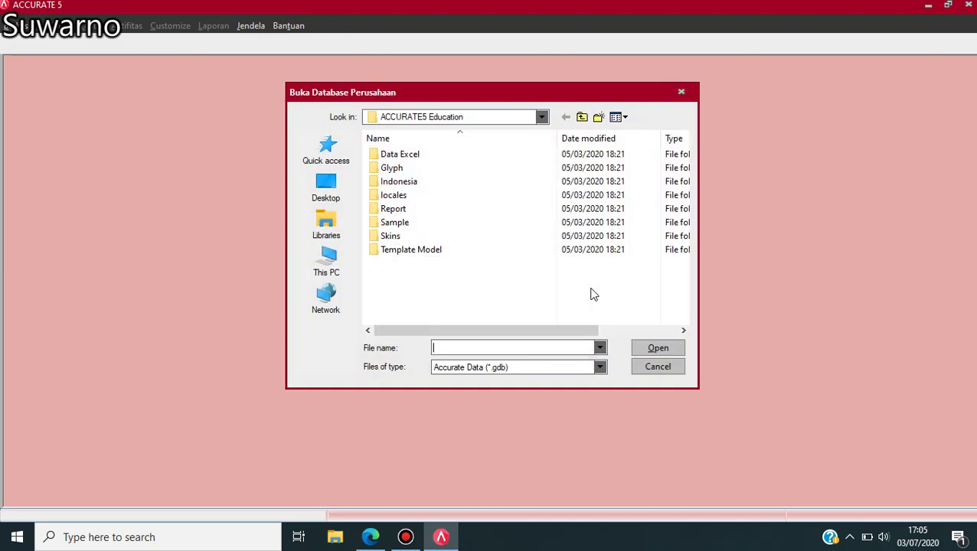
click(541, 117)
click(411, 246)
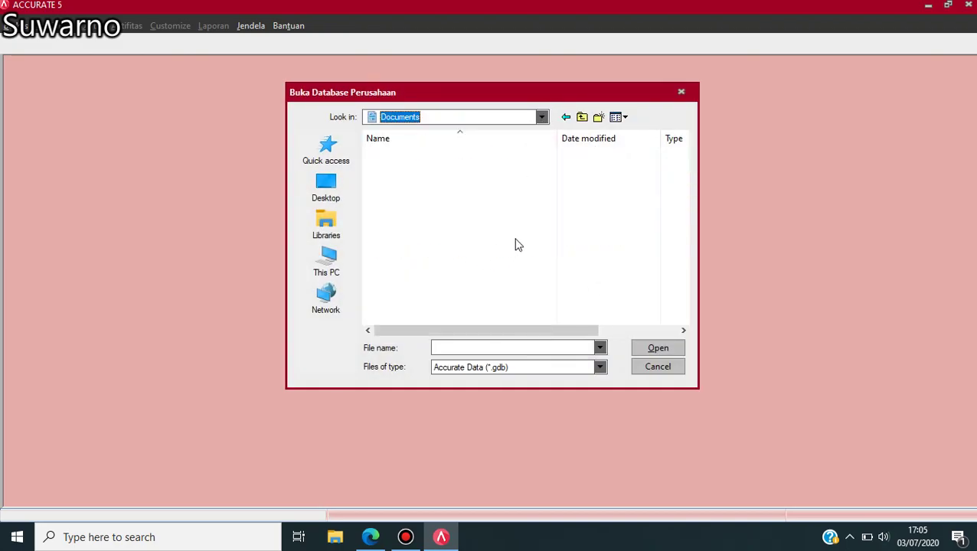
drag(680, 176, 685, 261)
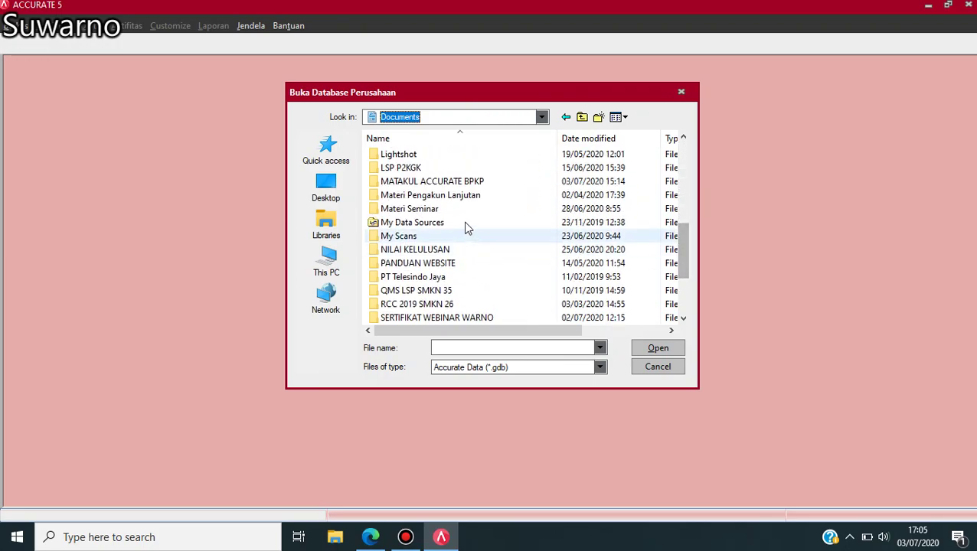
double_click(449, 182)
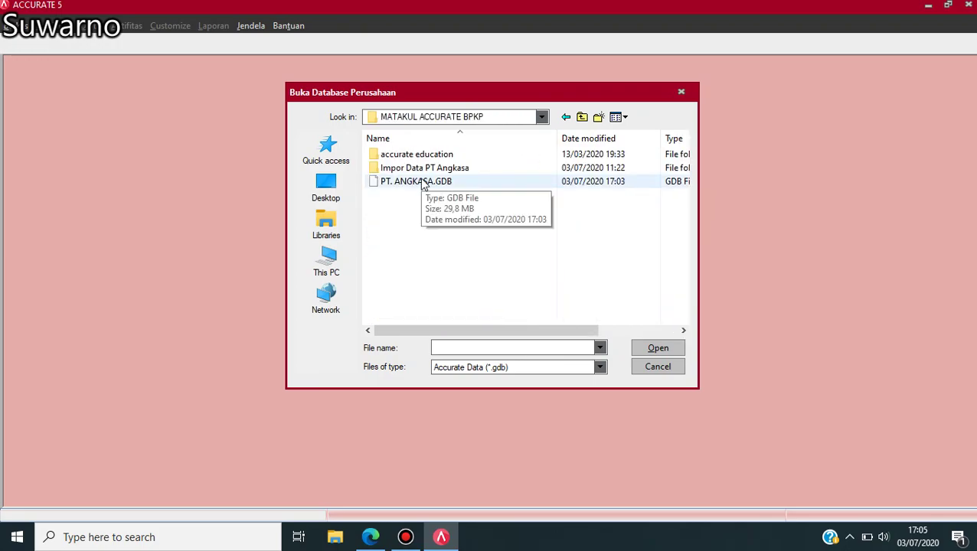
- Open PT. ANGKASA.GDB and log in with the supervisor password
click(432, 189)
click(654, 352)
click(542, 330)
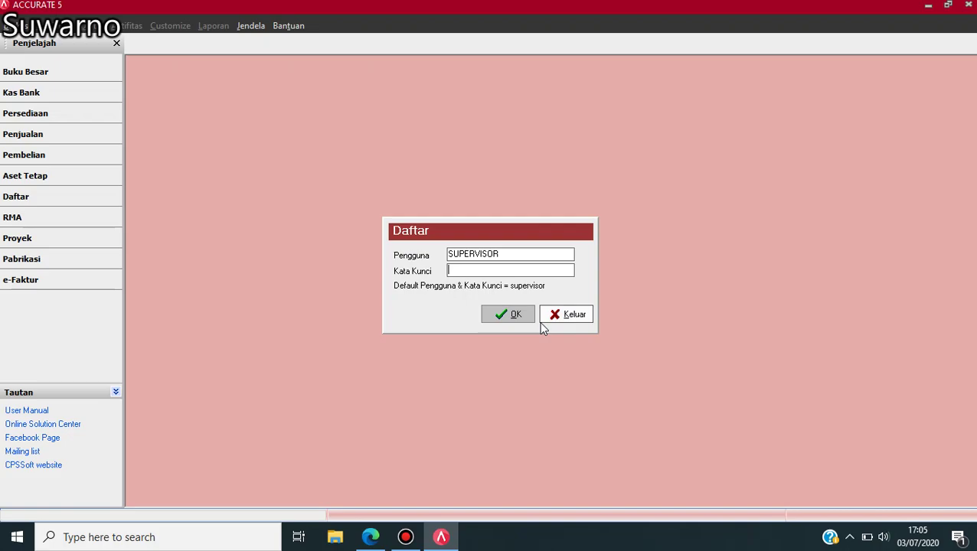
text(supervisor)
click(512, 316)
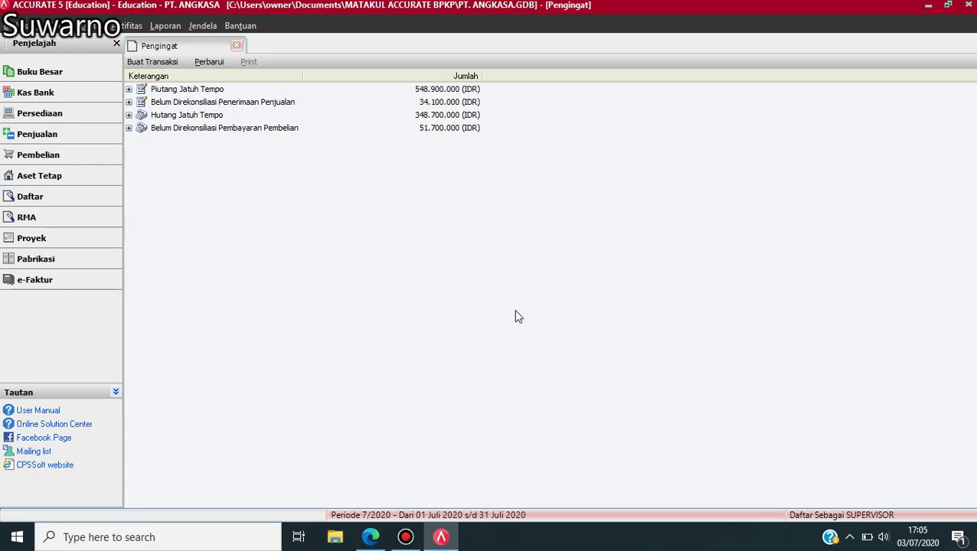
click(96, 25)
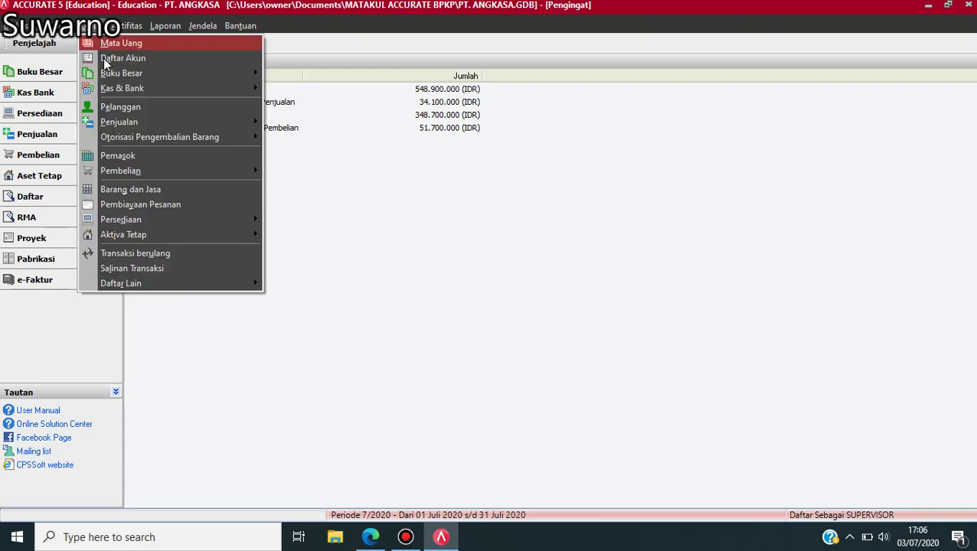
mouse_move(124, 169)
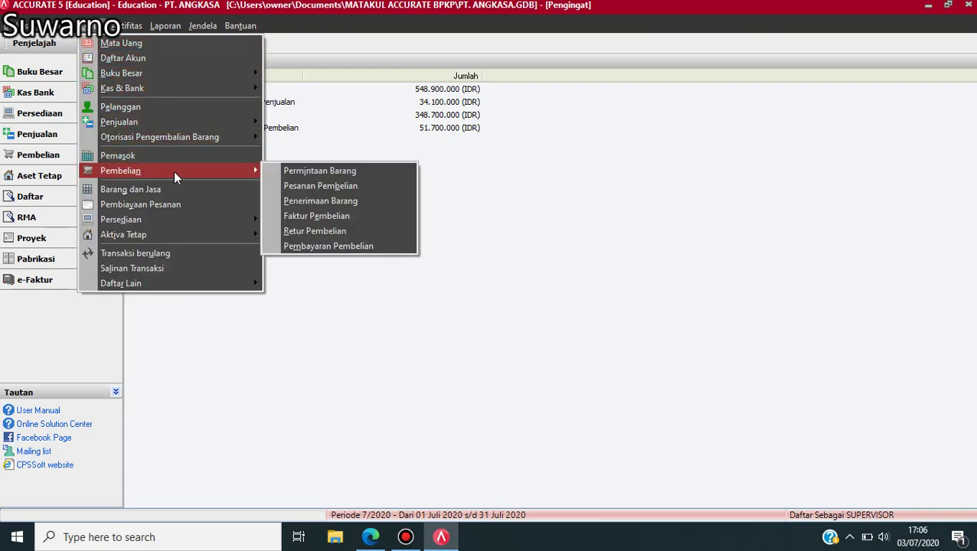
click(302, 217)
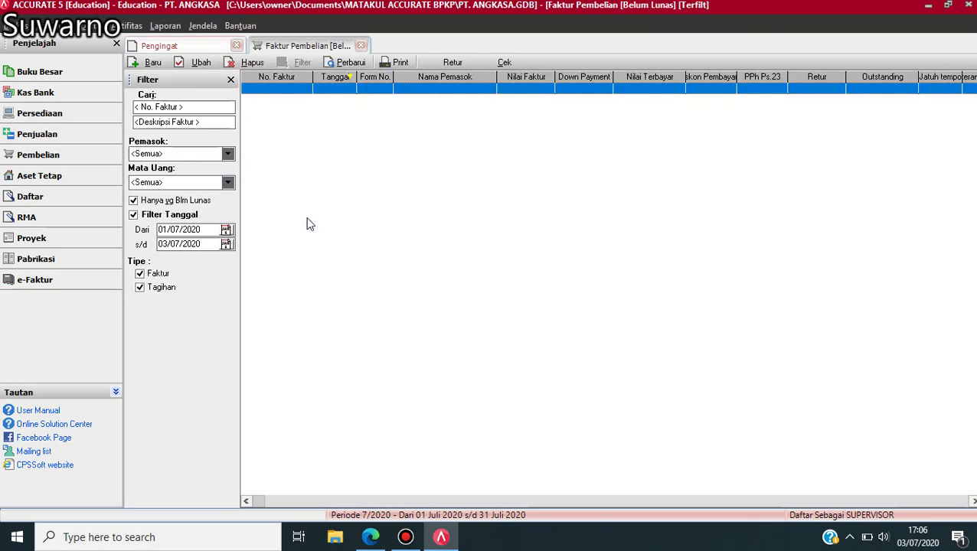
click(209, 229)
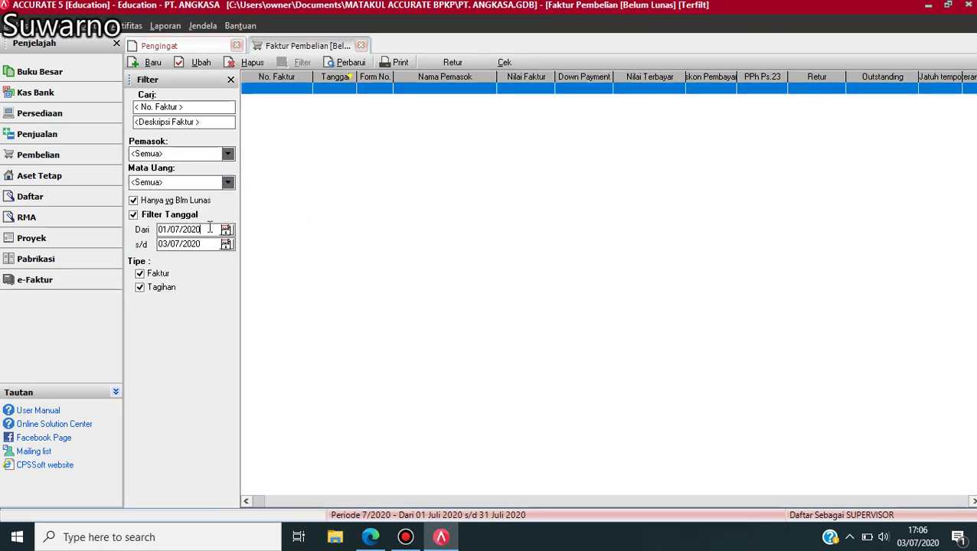
key(BackSpace)
key(BackSpace)
key(BackSpace)
key(BackSpace)
key(BackSpace)
key(BackSpace)
key(BackSpace)
key(BackSpace)
key(BackSpace)
key(BackSpace)
text(01/12/15)
click(196, 245)
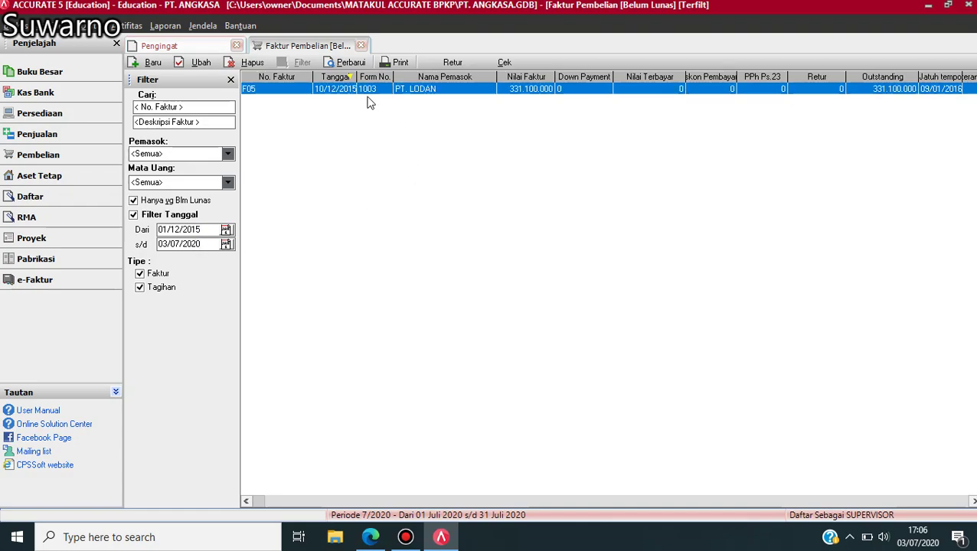
double_click(325, 91)
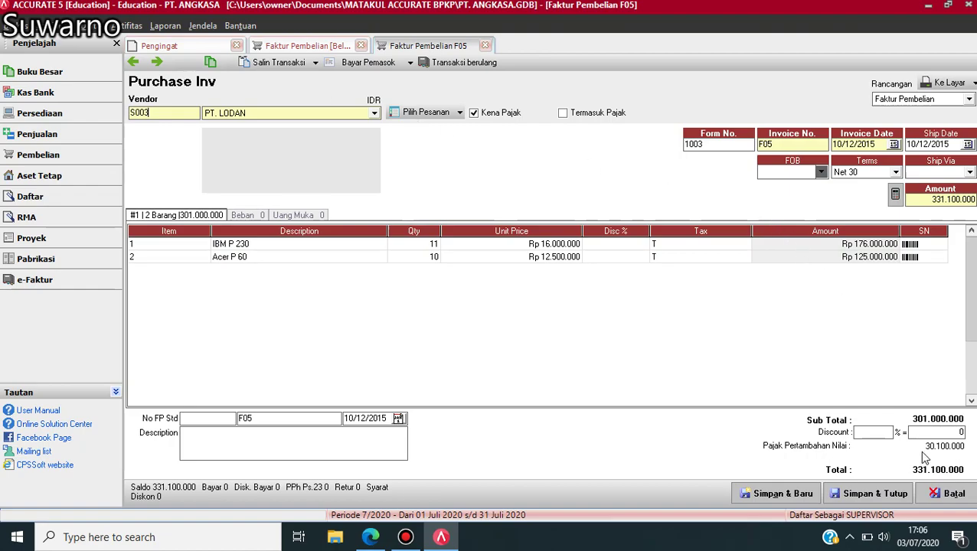
click(877, 493)
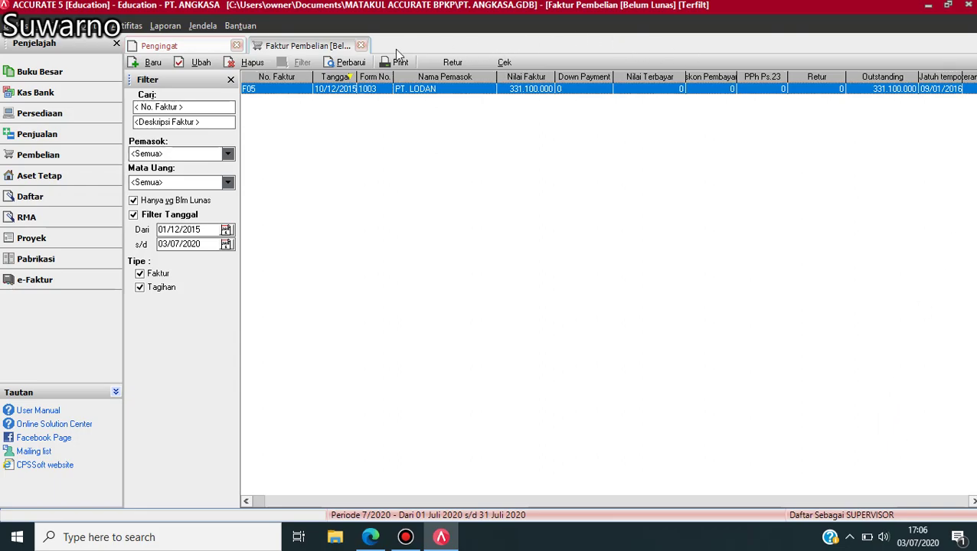
click(361, 46)
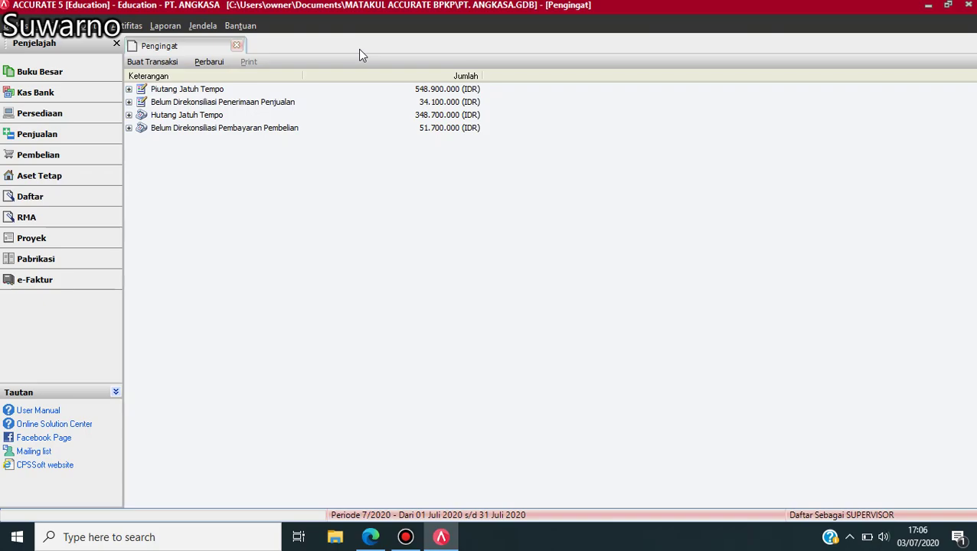
click(371, 538)
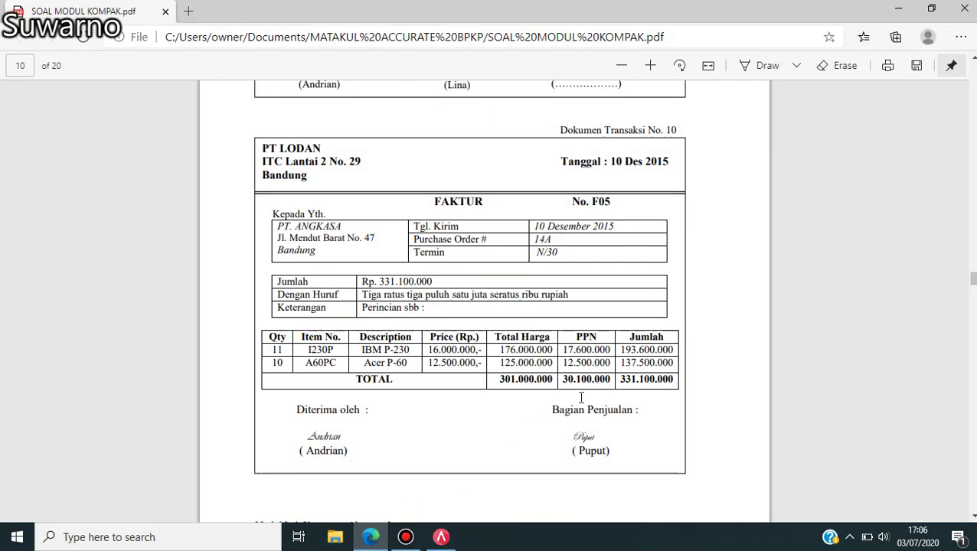
scroll(971, 514, down, 4)
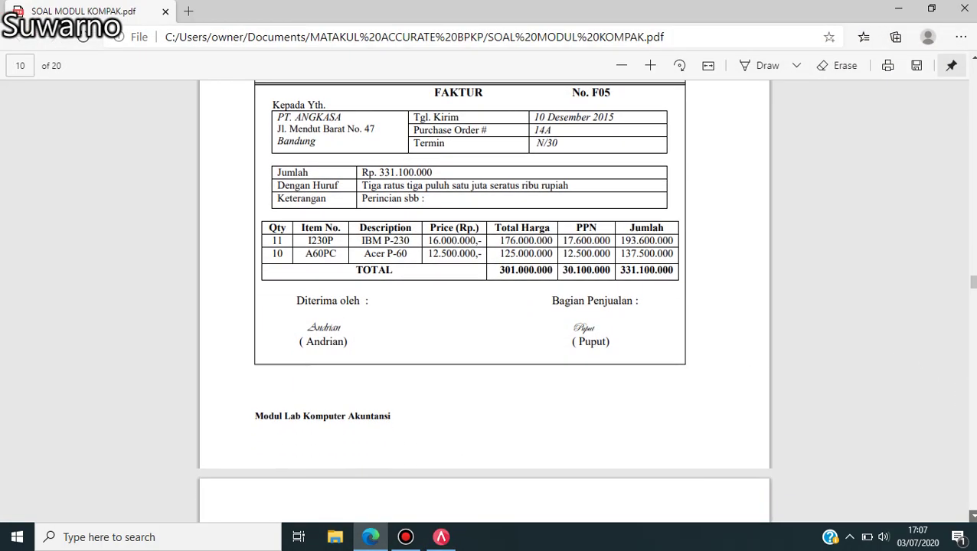
scroll(484, 307, down, 3)
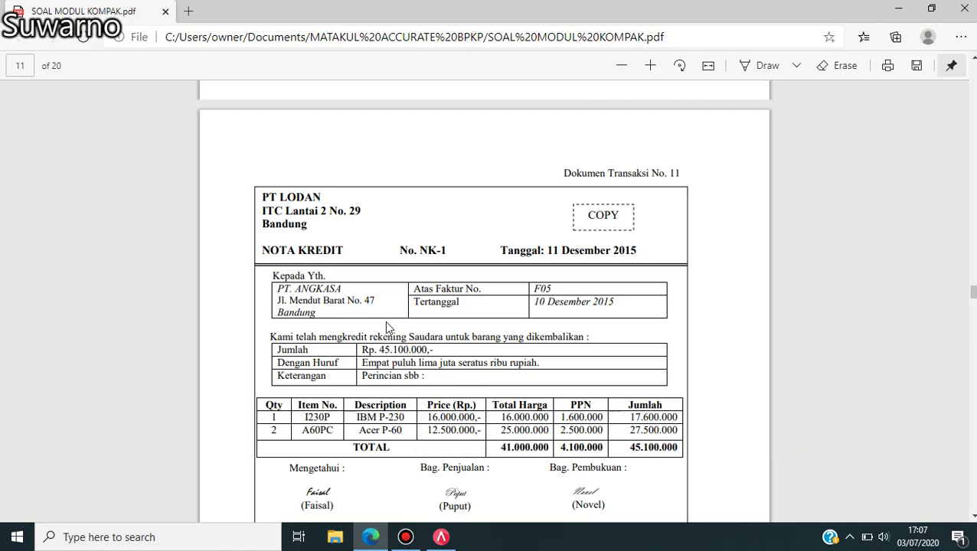
click(441, 536)
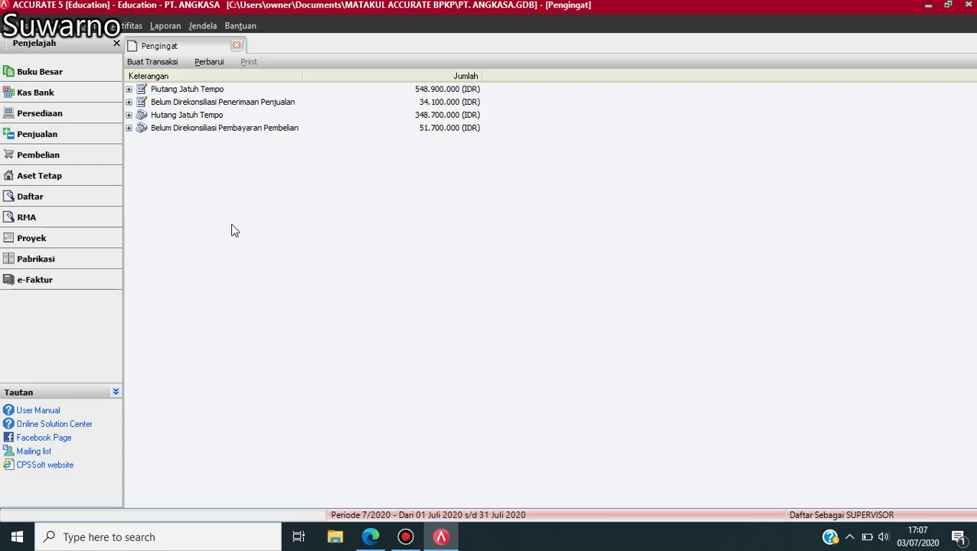
- Start a new purchase return with PT. LODAN as the vendor
click(38, 155)
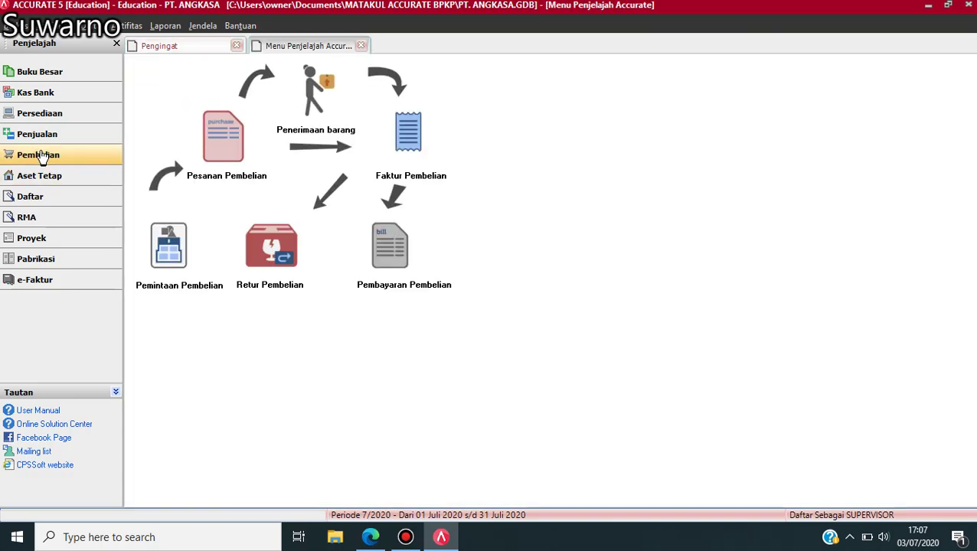
click(277, 261)
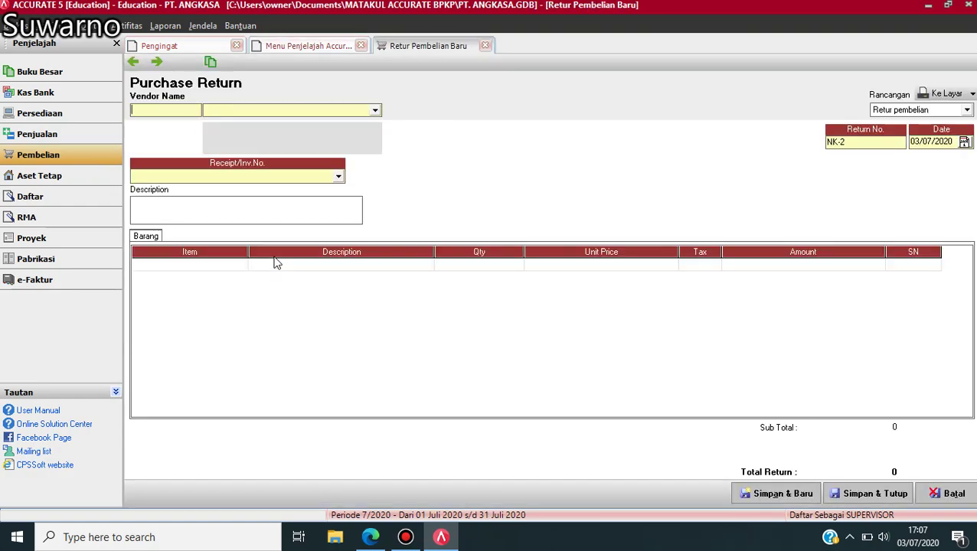
click(376, 110)
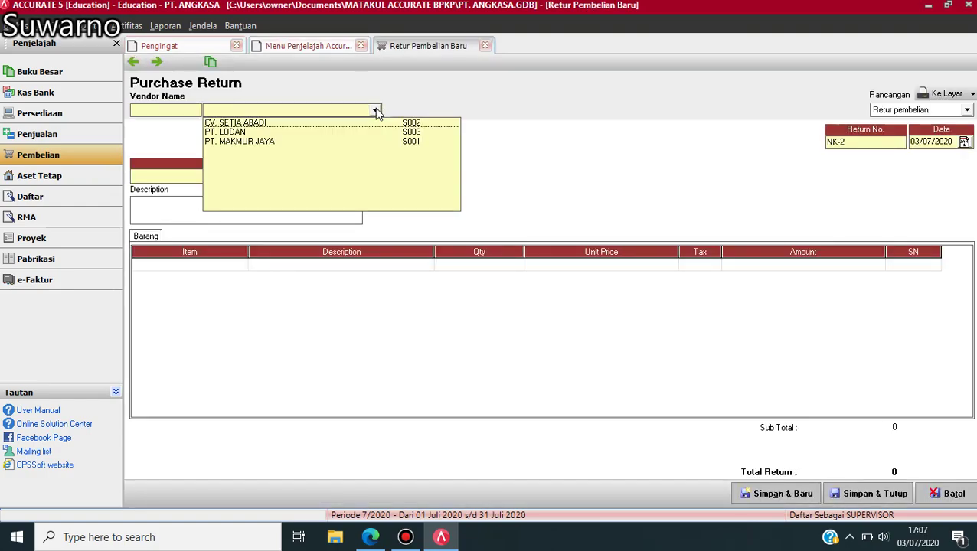
click(231, 133)
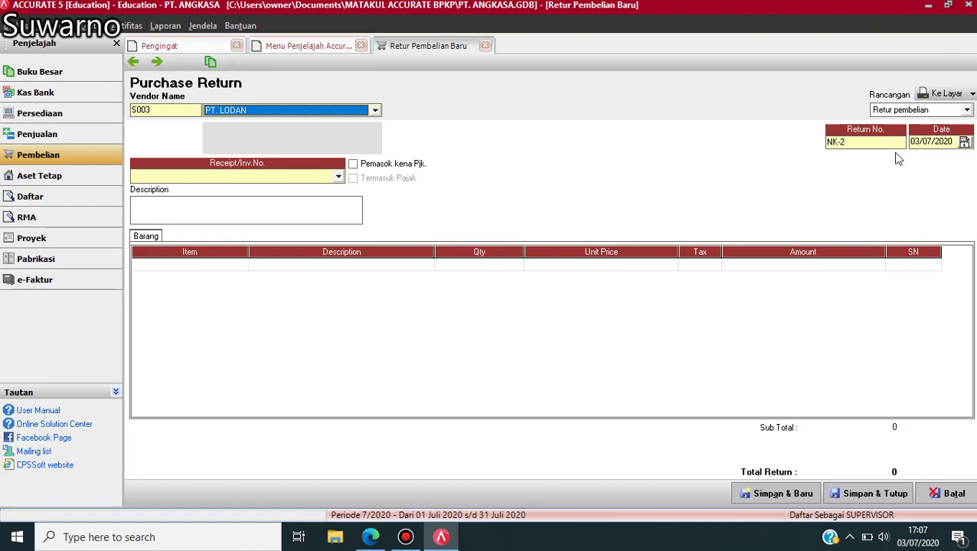
- Set the return number to NK-1 and the date to 11/12/15
click(861, 142)
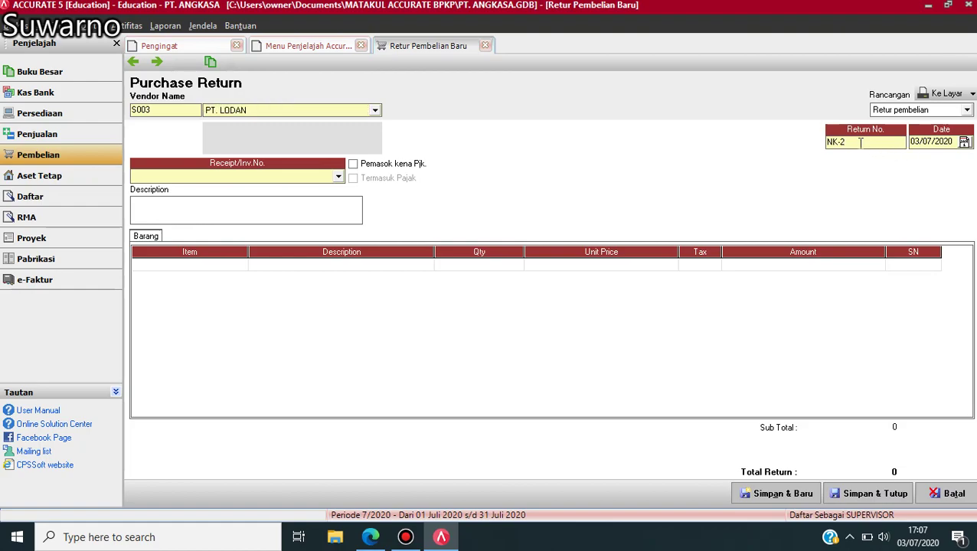
key(BackSpace)
text(1)
key(BackSpace)
key(BackSpace)
key(BackSpace)
key(BackSpace)
key(BackSpace)
key(BackSpace)
key(BackSpace)
key(BackSpace)
text(111215)
- Link the return to invoice F05 and return 1 IBM P 230
click(337, 177)
click(349, 200)
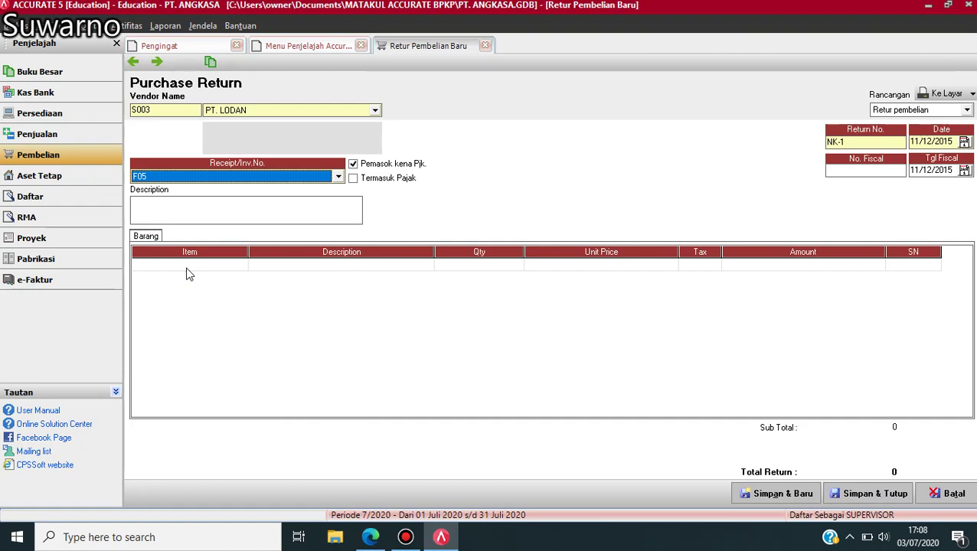
click(426, 269)
click(428, 266)
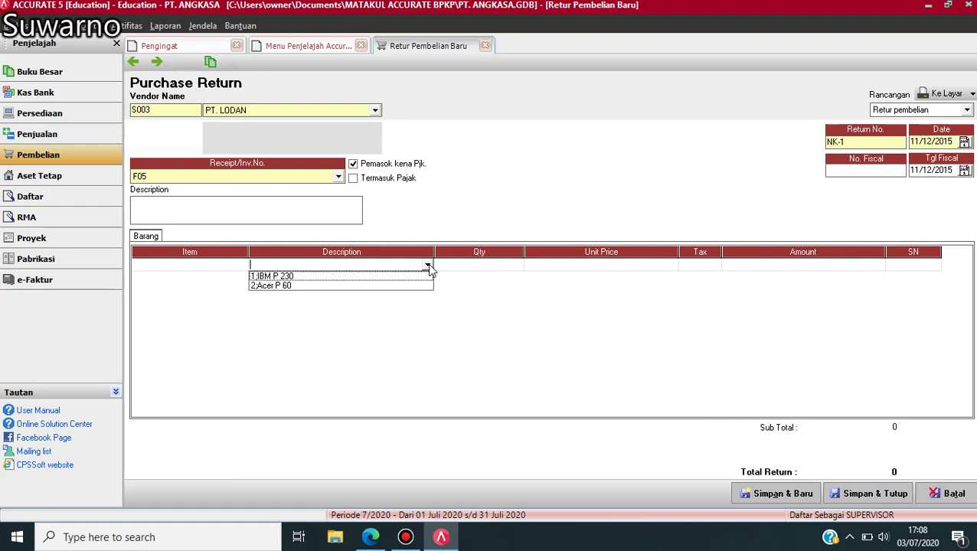
click(289, 277)
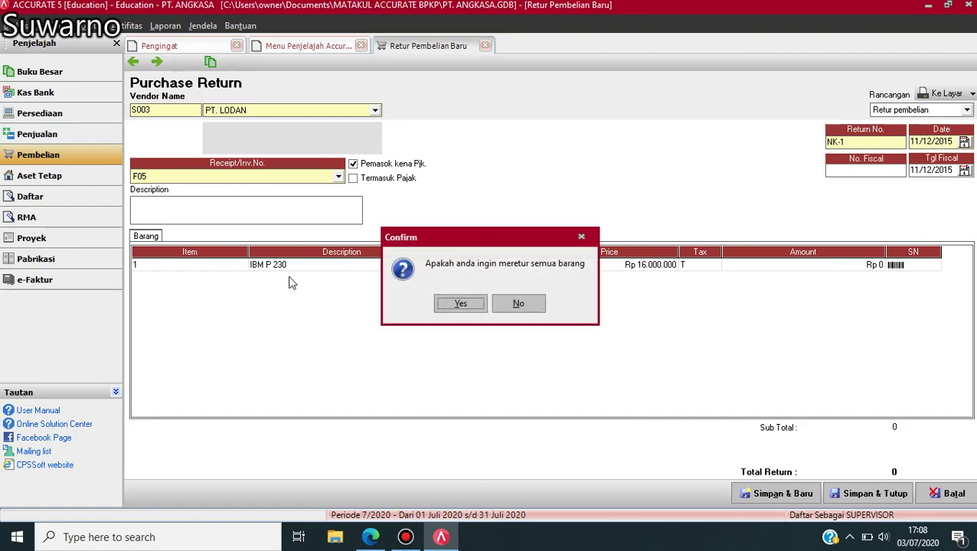
click(529, 303)
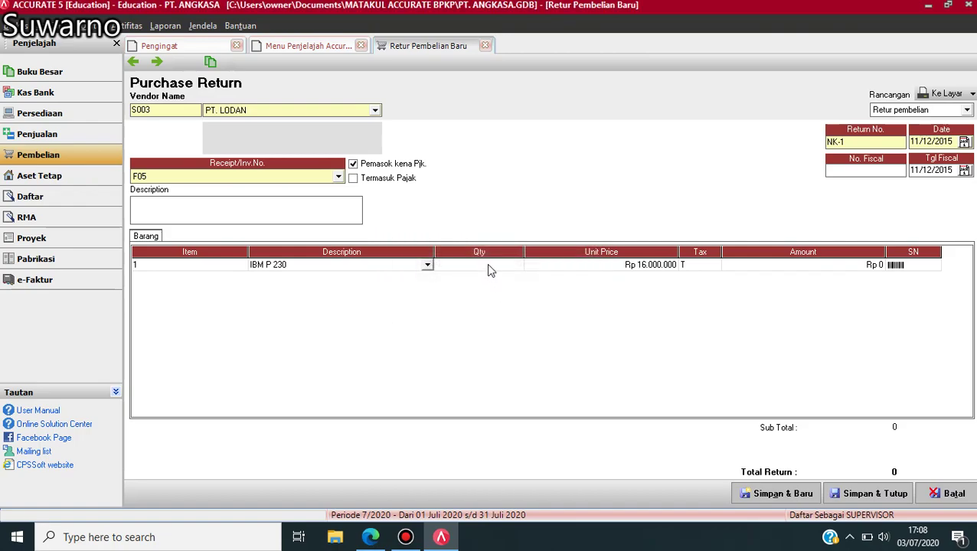
click(490, 268)
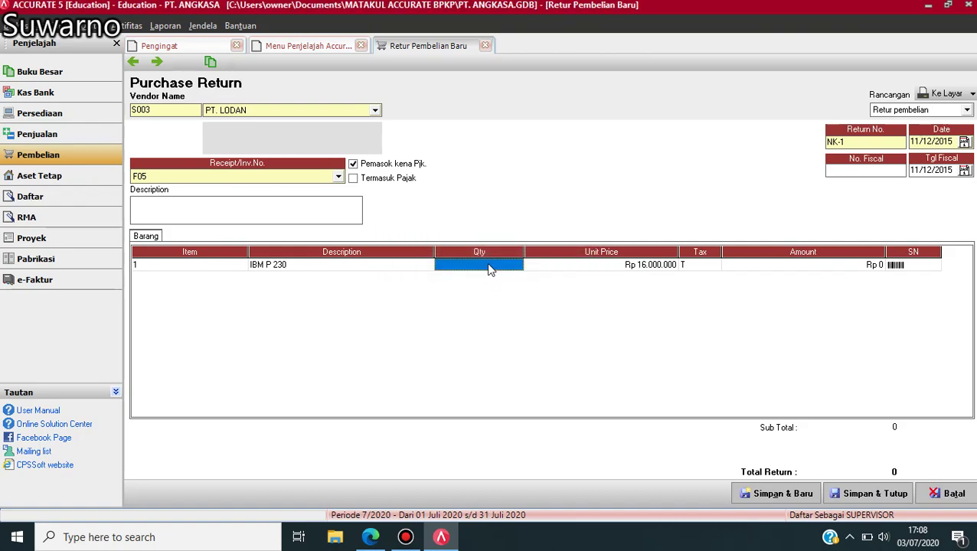
click(490, 265)
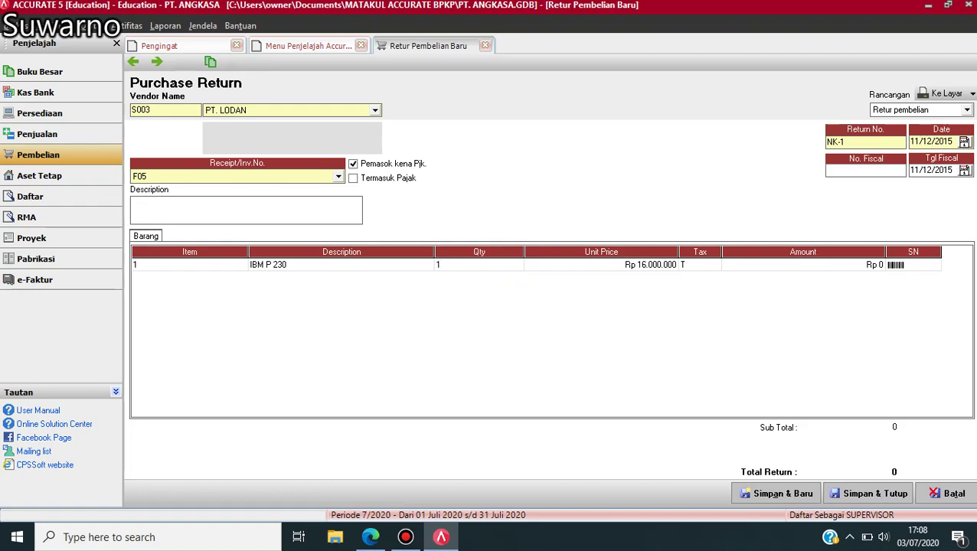
key(Tab)
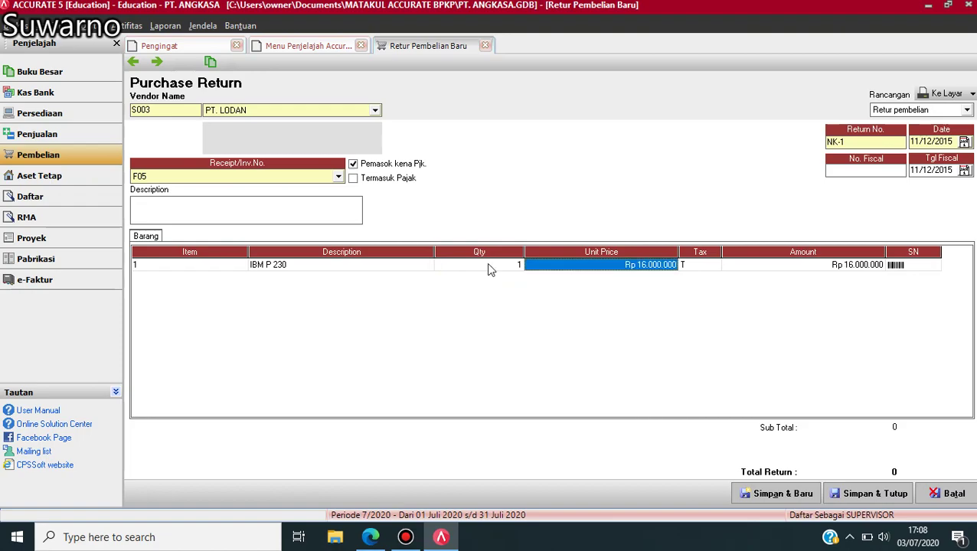
key(Tab)
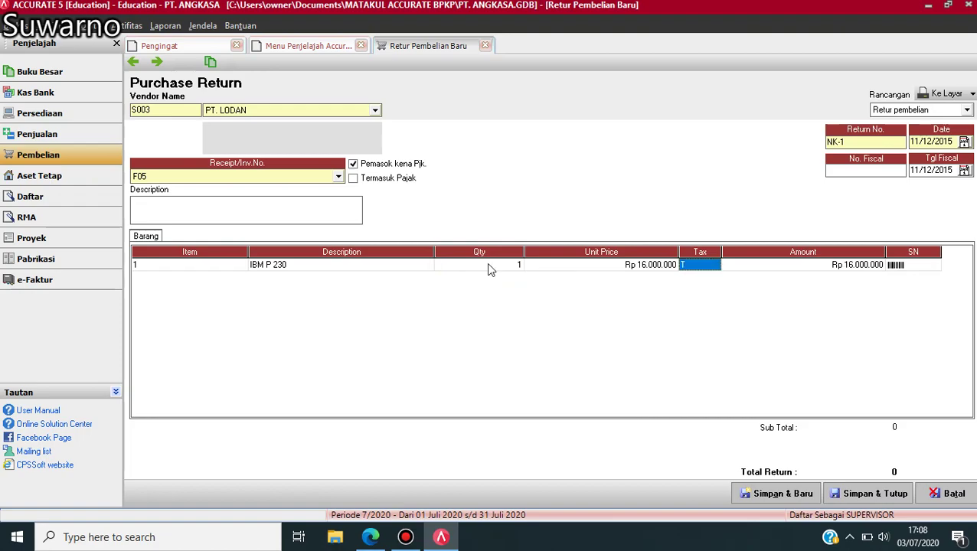
key(Tab)
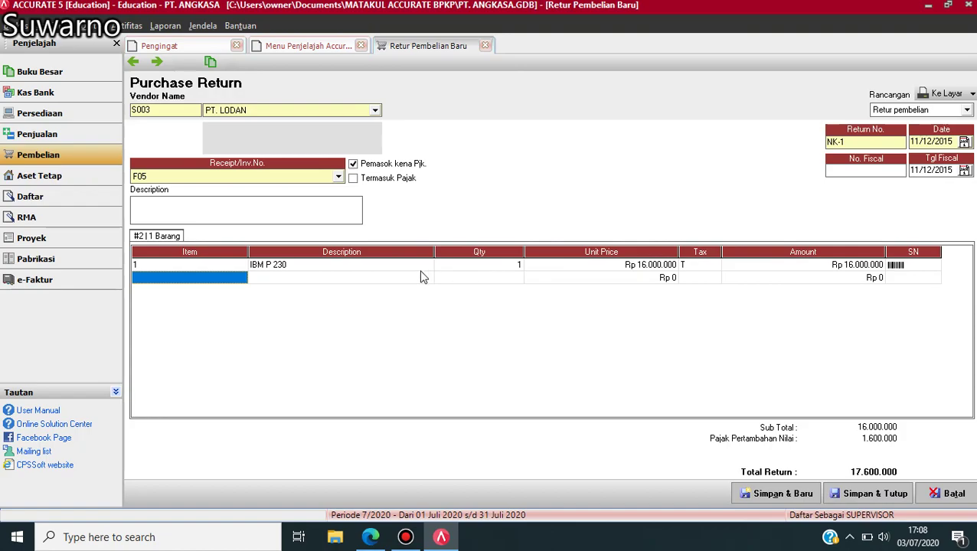
- Add a second return line for 2 Acer P 60
click(408, 282)
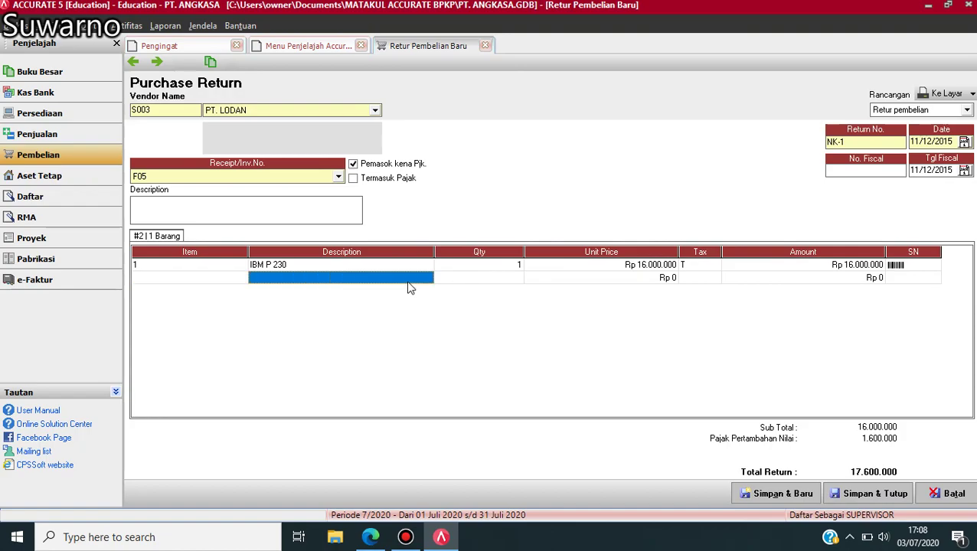
click(421, 284)
click(427, 279)
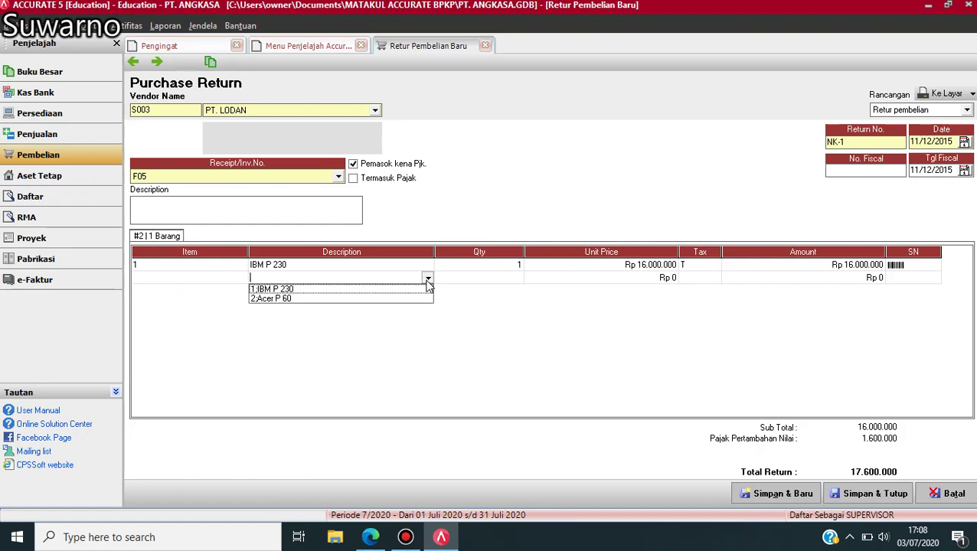
click(283, 298)
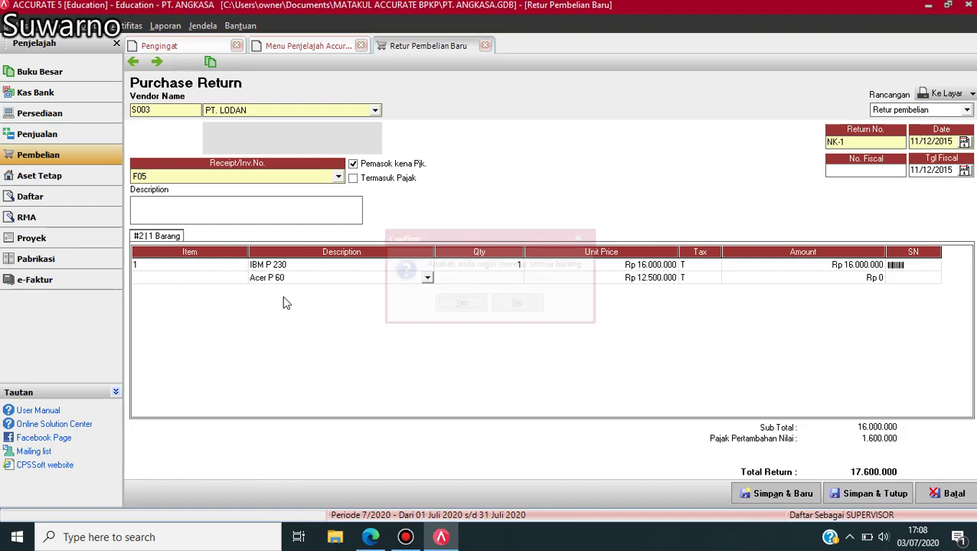
click(518, 304)
click(512, 281)
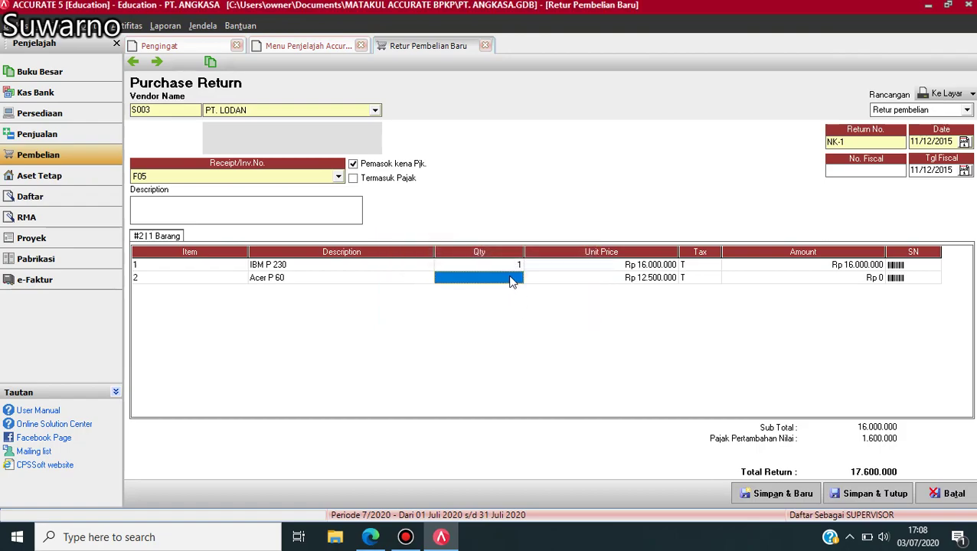
click(513, 279)
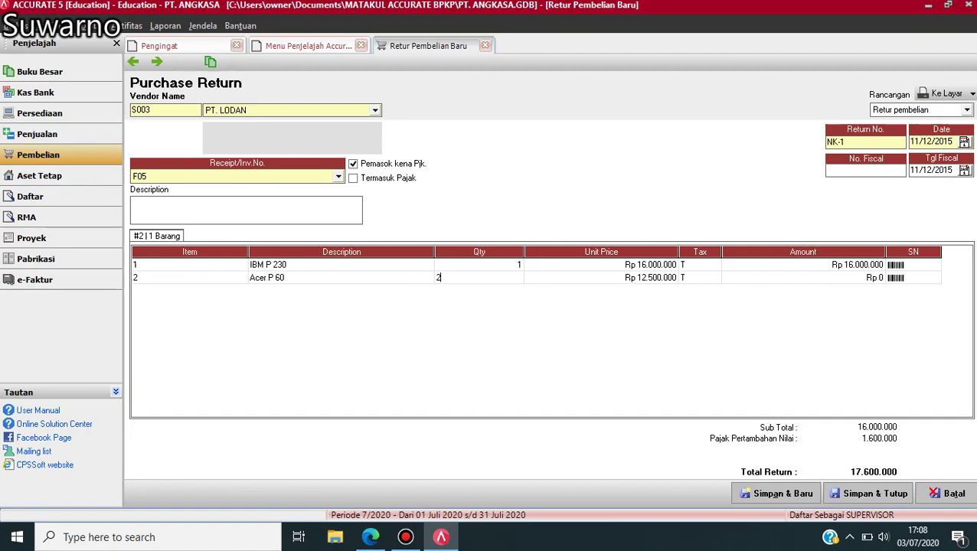
key(Tab)
key(Tab)
key(Tab)
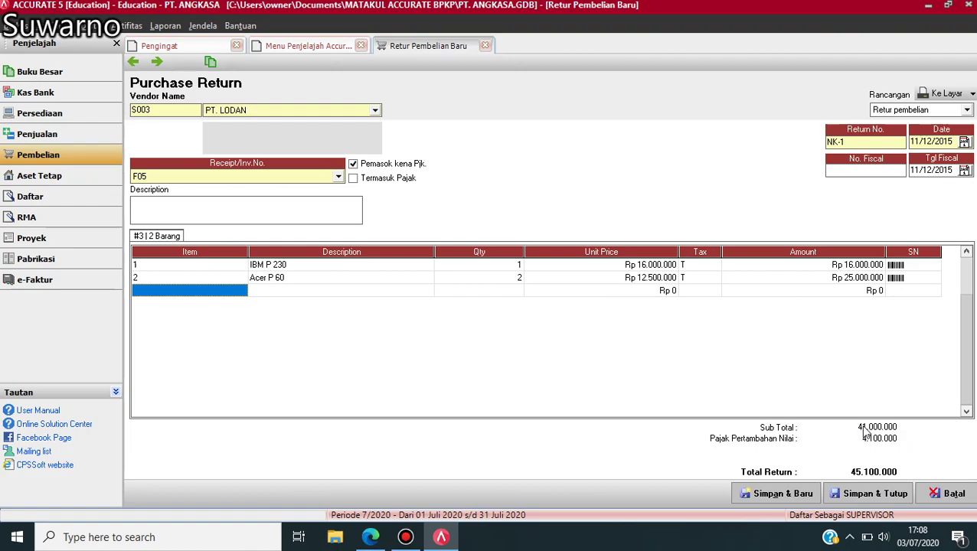
- Save and close return NK-1, suppressing and acknowledging the cost allocation notice
click(871, 496)
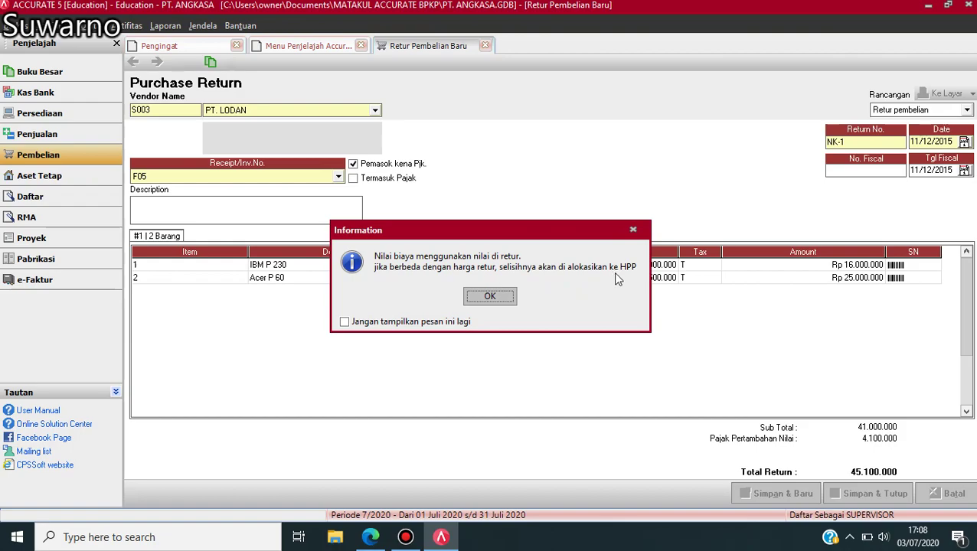
click(345, 321)
click(484, 297)
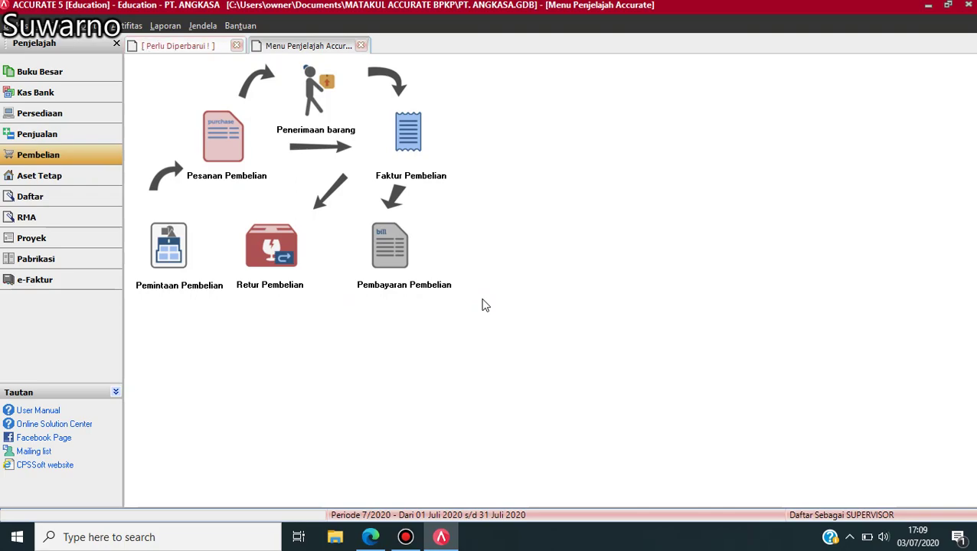
click(373, 537)
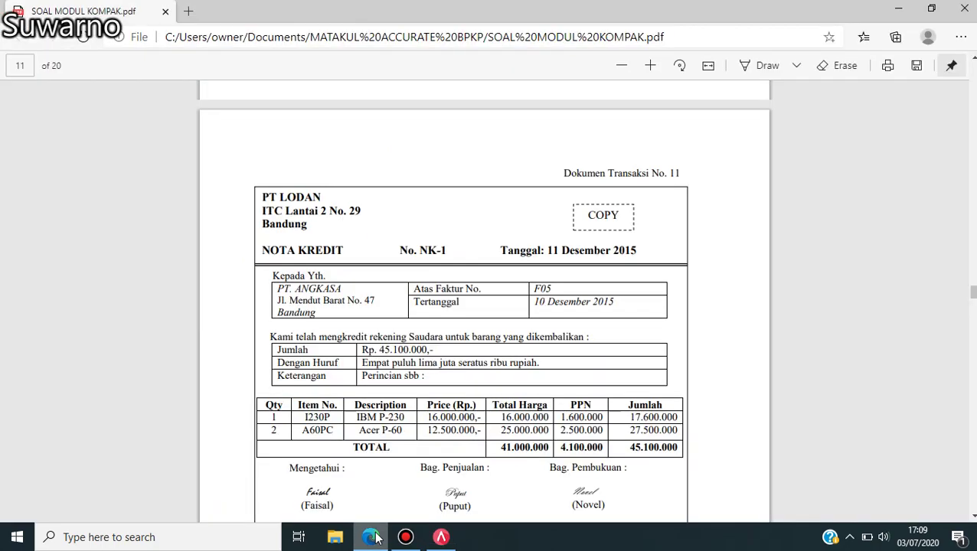
key(Down)
key(Down)
key(Down)
key(Down)
key(Down)
key(Down)
key(Down)
key(Down)
key(Down)
key(Down)
key(Down)
key(Down)
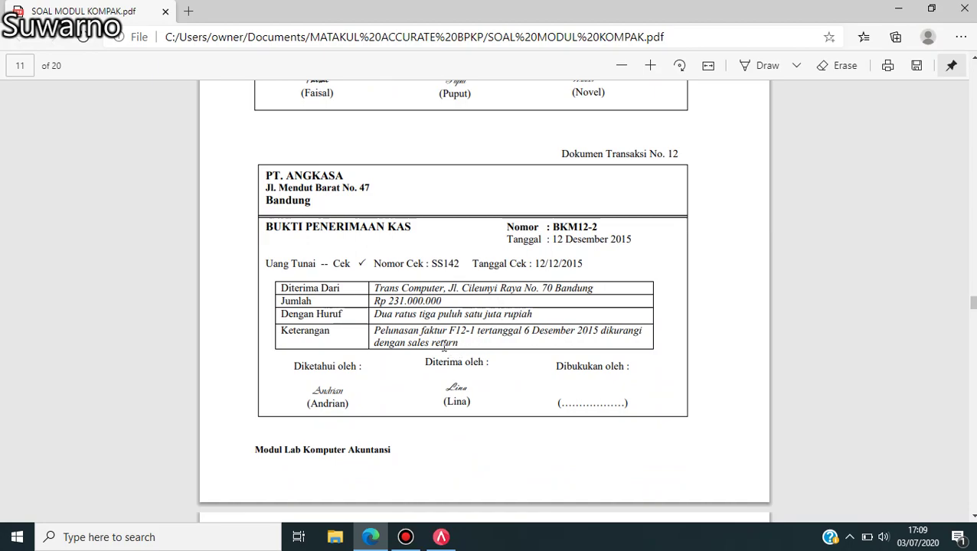
click(441, 536)
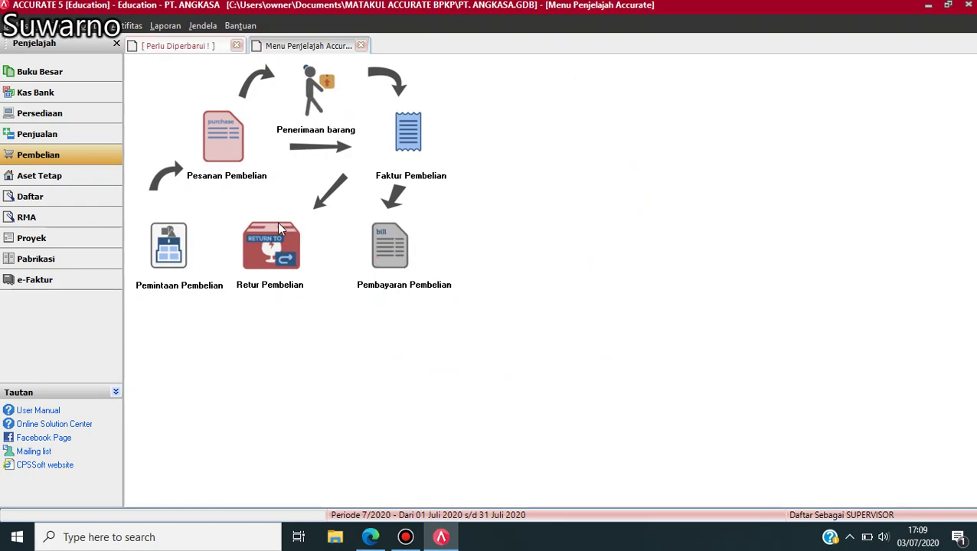
- Start a new customer receipt received from TRANS COMPUTER
click(60, 135)
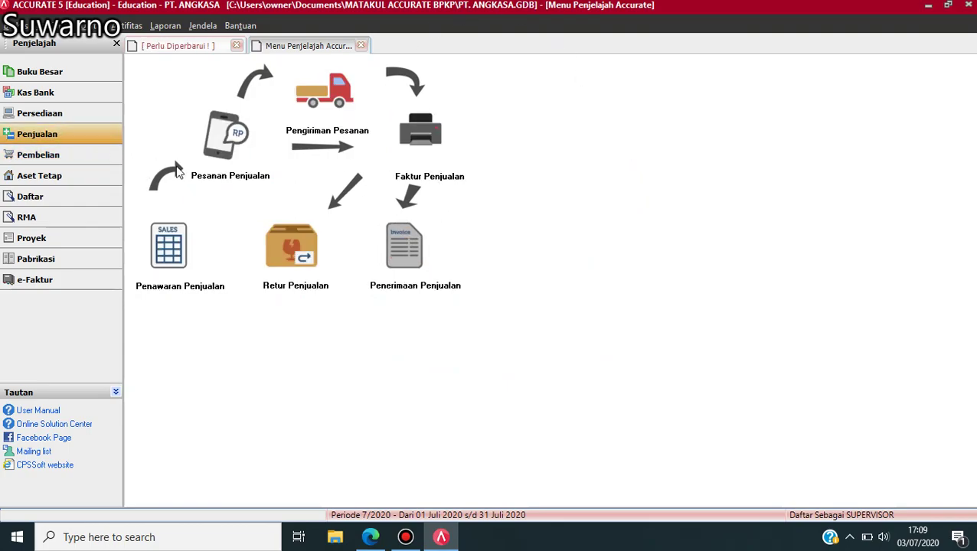
click(418, 256)
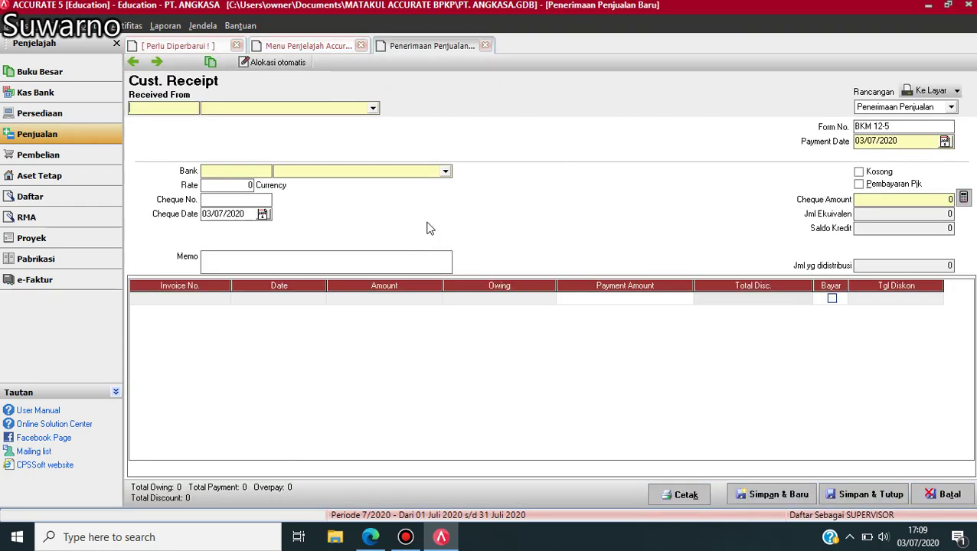
click(373, 109)
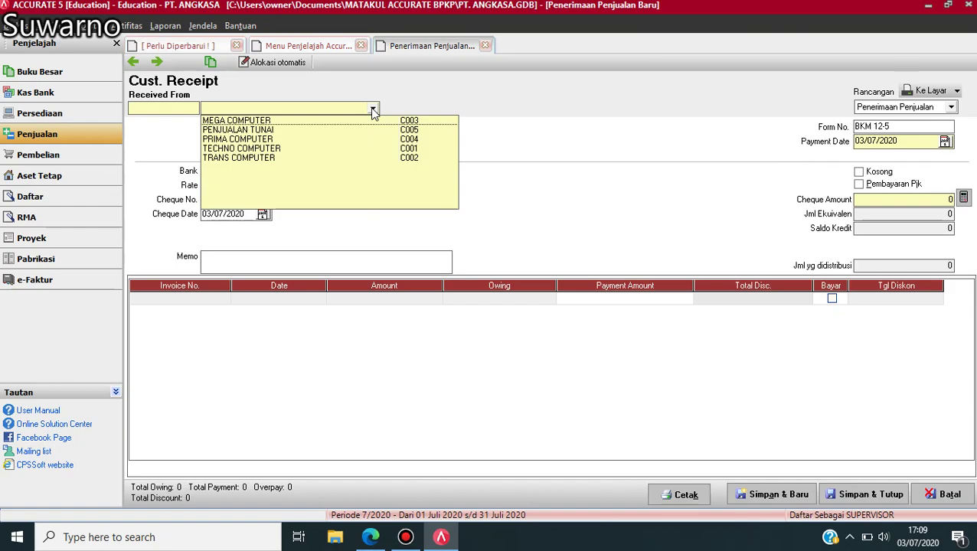
click(277, 159)
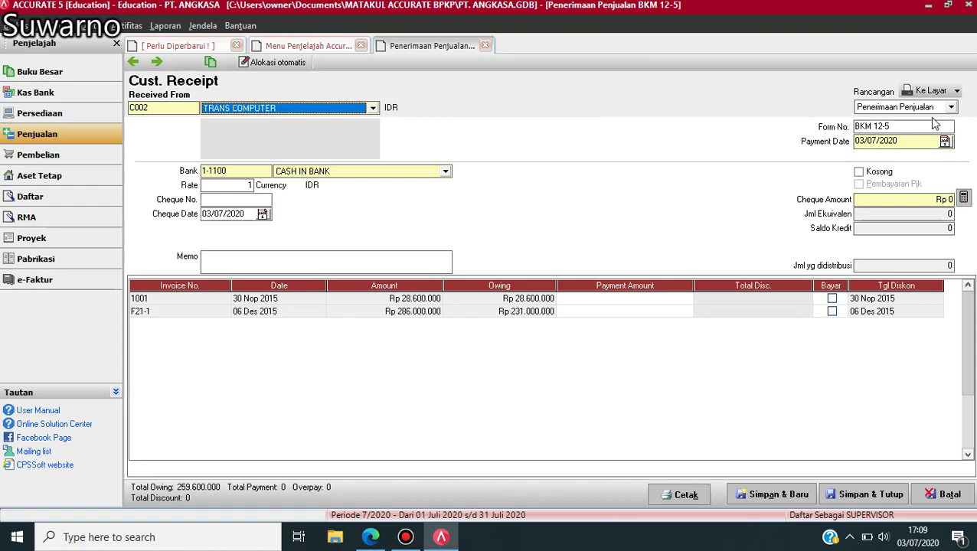
- Set the receipt number to BKM 12-2 and payment and cheque dates to 12/12/15
click(905, 127)
key(BackSpace)
text(2)
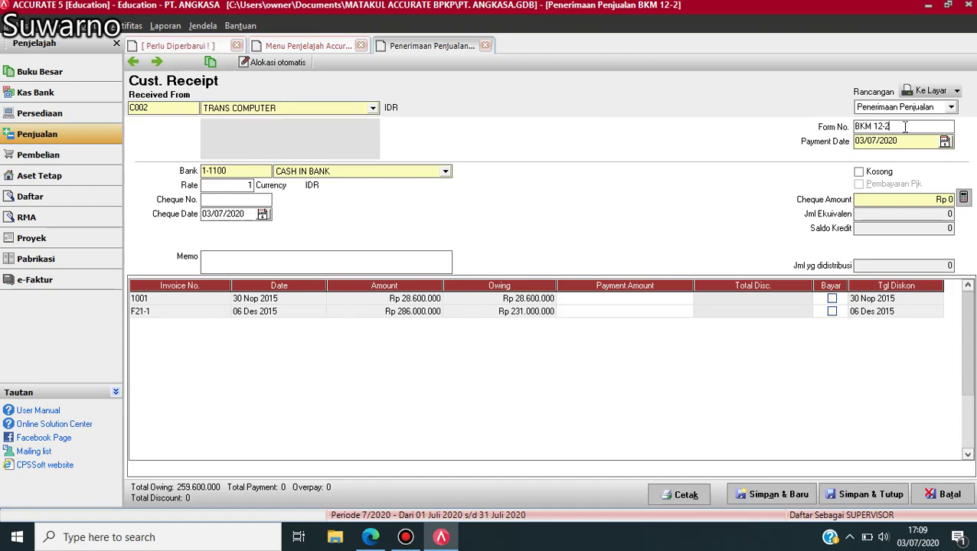
click(903, 144)
key(BackSpace)
key(BackSpace)
key(BackSpace)
key(BackSpace)
key(BackSpace)
key(BackSpace)
key(BackSpace)
key(BackSpace)
text(12/12/1)
text(5)
click(247, 214)
key(BackSpace)
key(BackSpace)
key(BackSpace)
key(BackSpace)
key(BackSpace)
key(BackSpace)
key(BackSpace)
key(BackSpace)
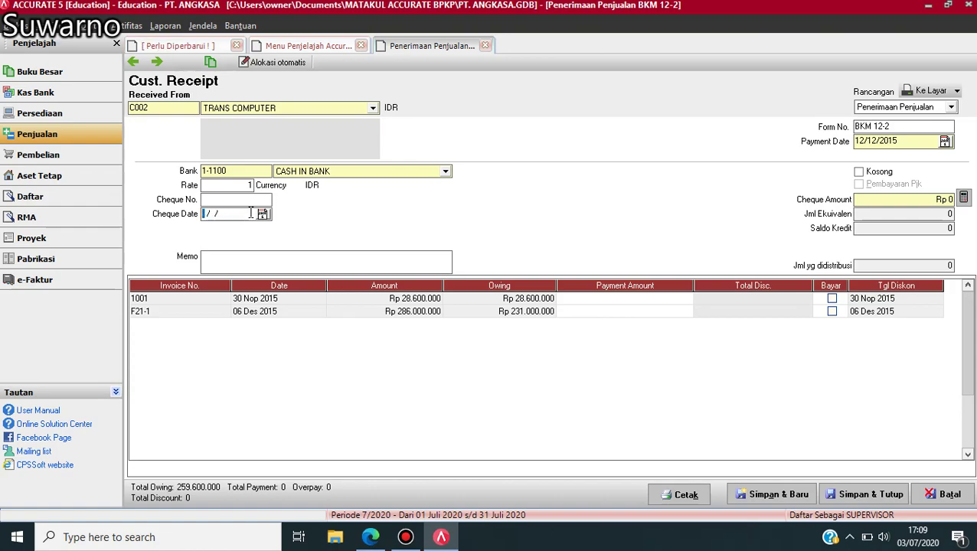
text(12/12/15)
- Enter cheque amount 231.000.000, mark invoice F21-1 as paid, and save receipt BKM 12-2
click(869, 199)
text(231)
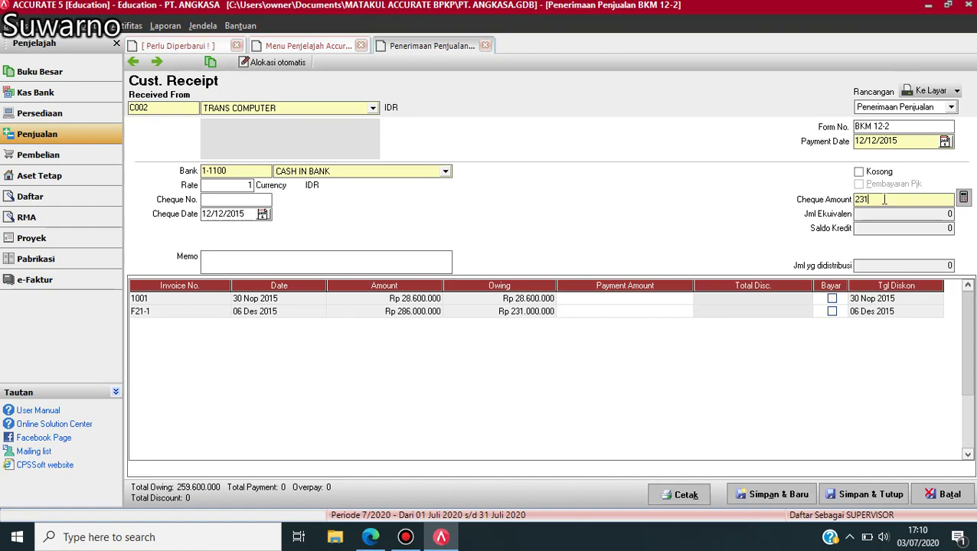
text(00)
text(000)
key(Tab)
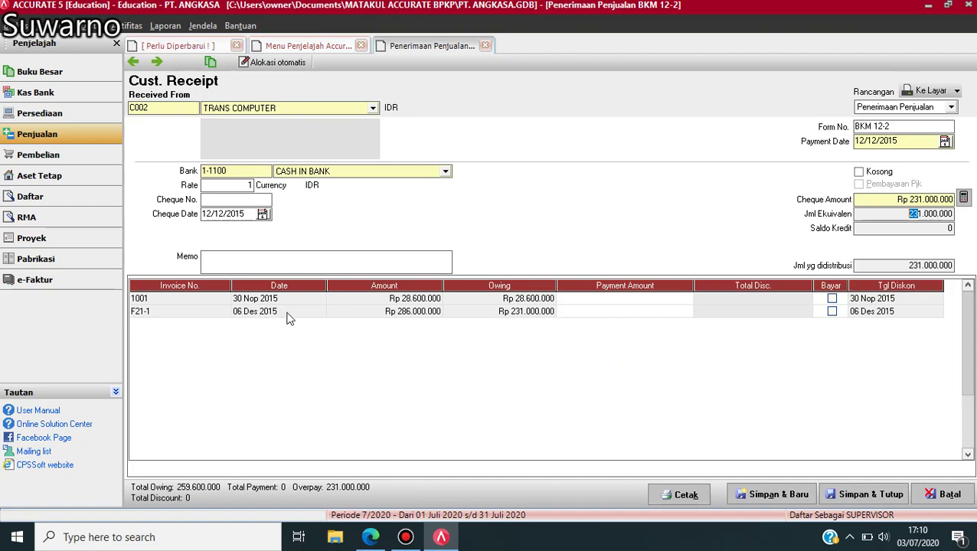
click(832, 312)
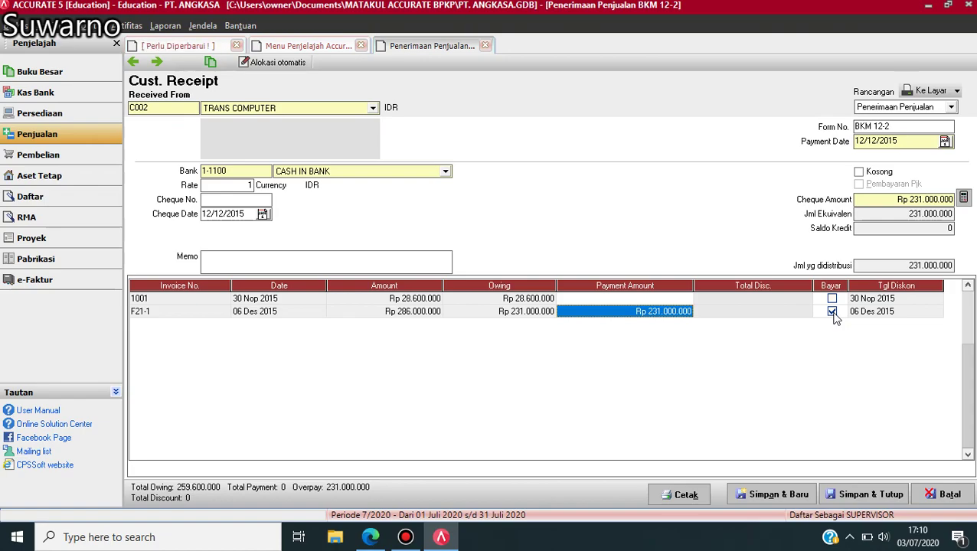
click(891, 496)
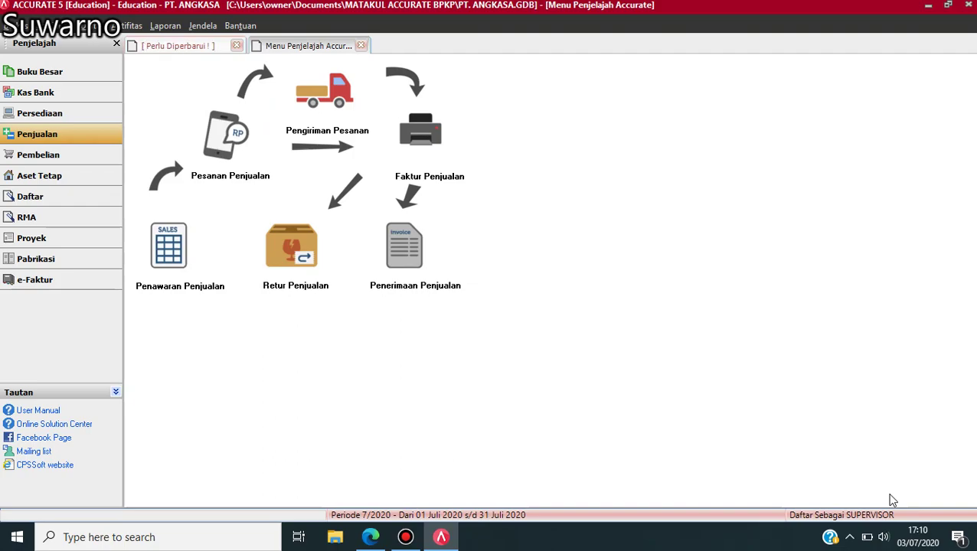
- Scroll the exercise PDF to cash sale note KN01 for Rp 266.200.000, then return to ACCURATE
click(370, 537)
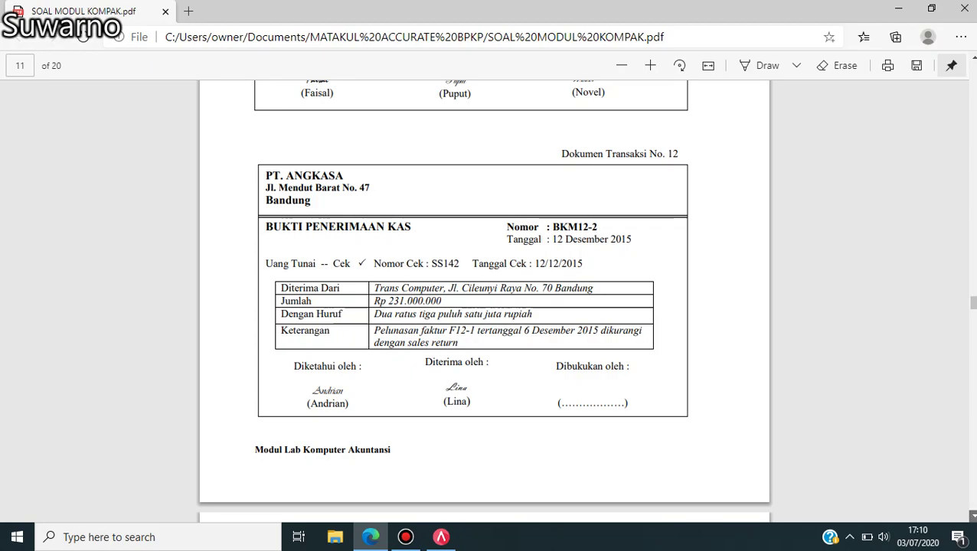
scroll(484, 299, down, 5)
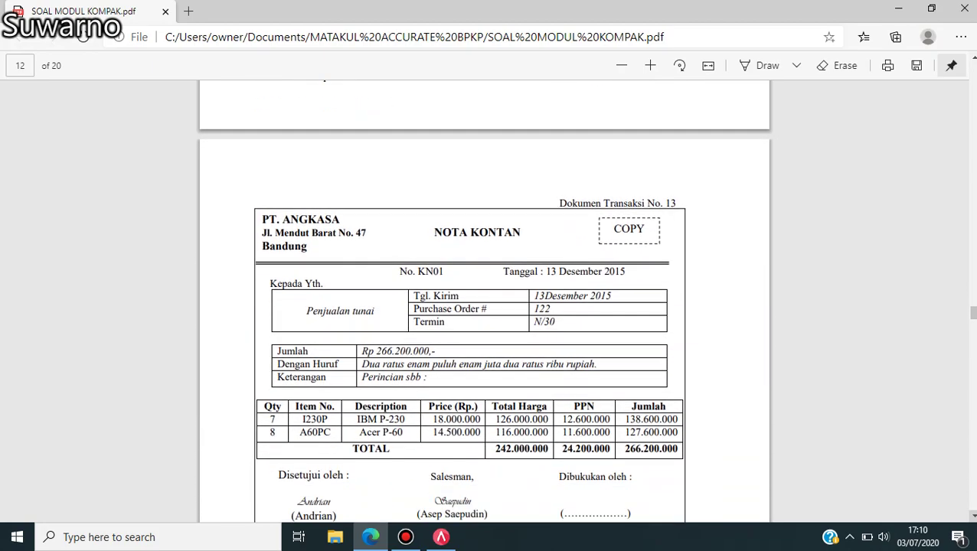
scroll(484, 299, down, 1)
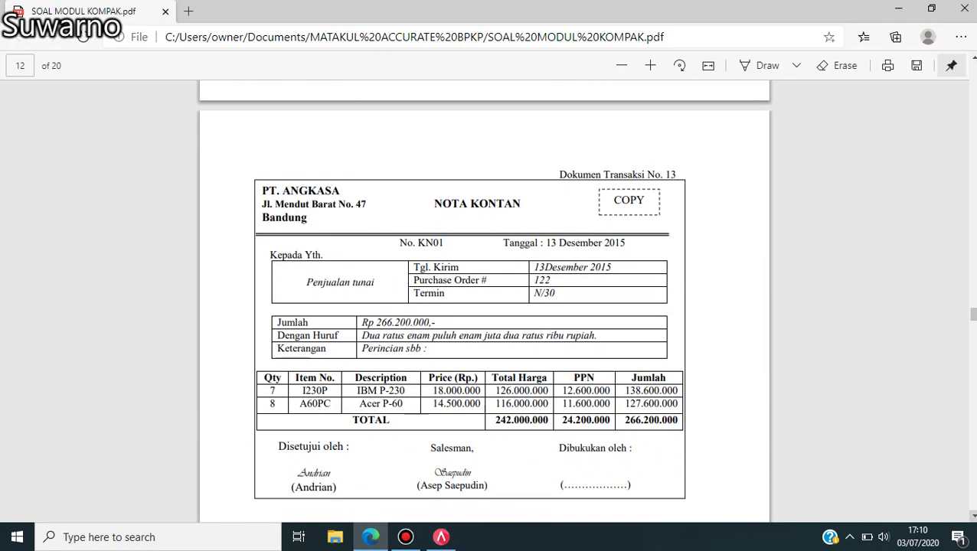
click(443, 538)
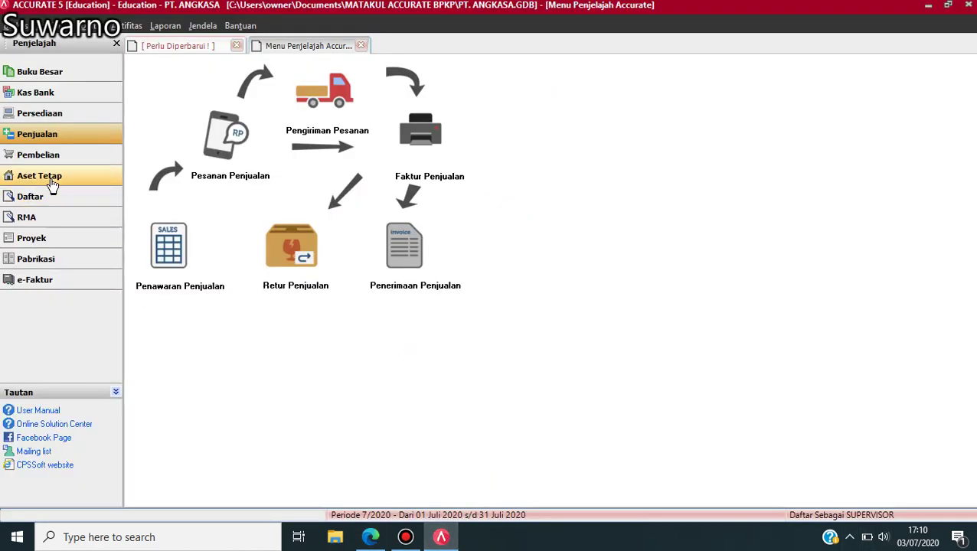
- Start a new sales invoice for PENJUALAN TUNAI numbered KN01
click(437, 165)
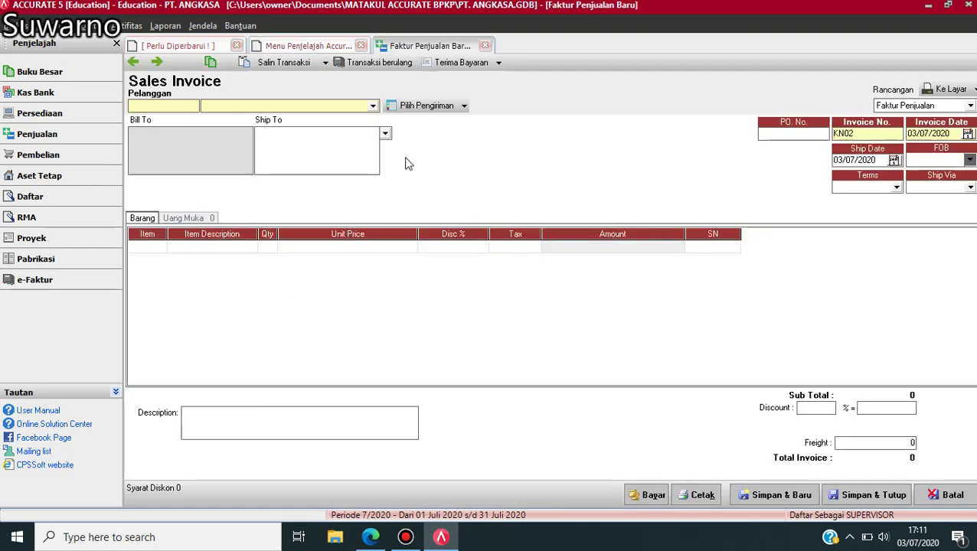
click(373, 107)
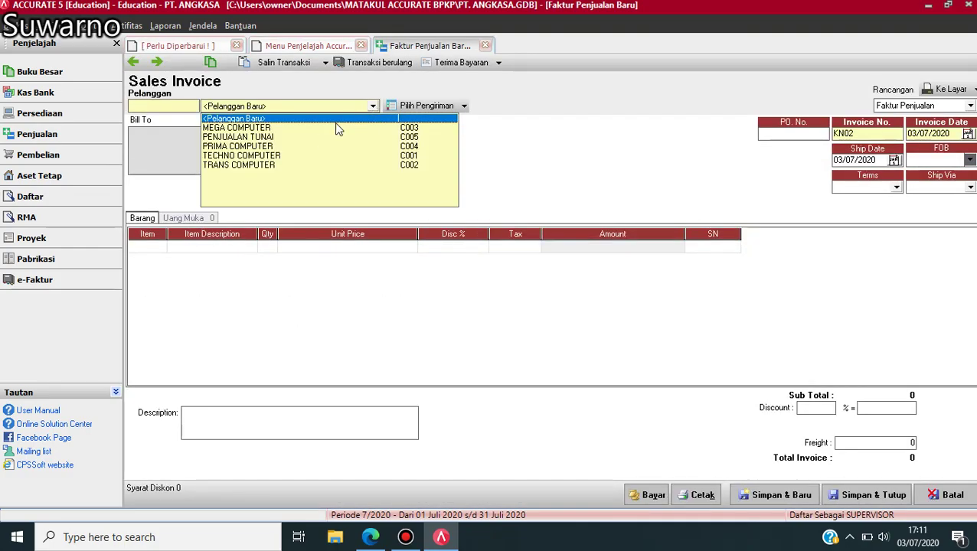
click(252, 138)
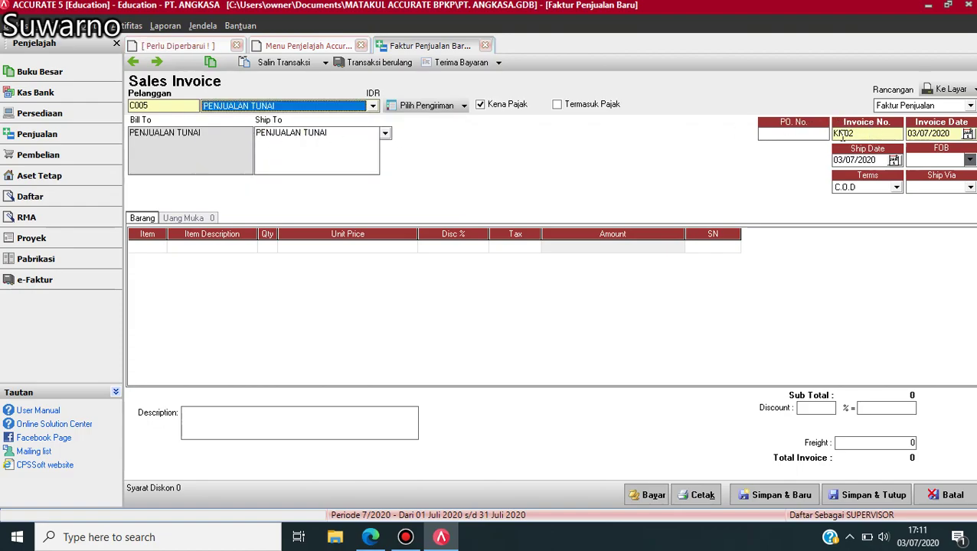
click(863, 134)
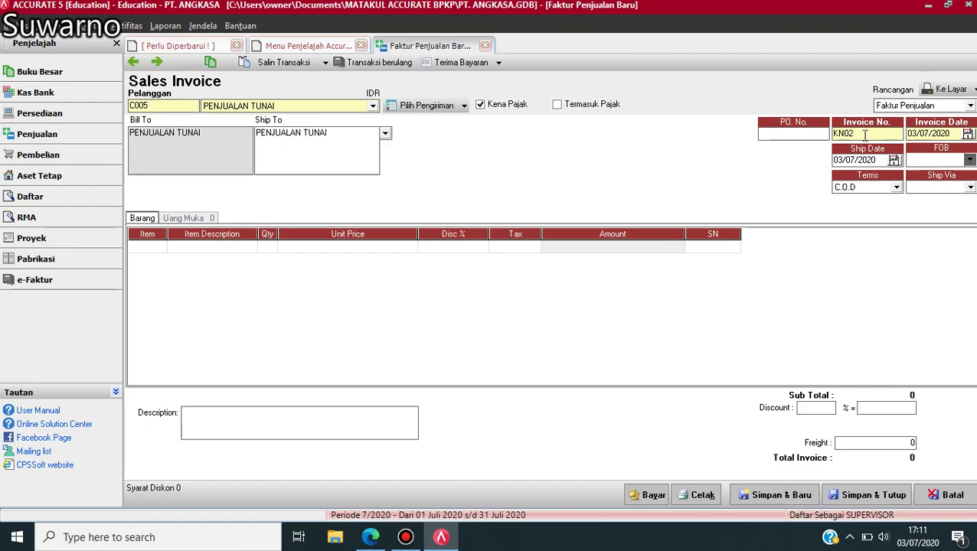
key(BackSpace)
key(BackSpace)
key(BackSpace)
text(KN01)
- Set the invoice date and ship date to 13/12/2015
click(959, 133)
key(BackSpace)
key(BackSpace)
key(BackSpace)
key(BackSpace)
key(BackSpace)
key(BackSpace)
key(BackSpace)
key(BackSpace)
key(BackSpace)
text(13121)
click(879, 163)
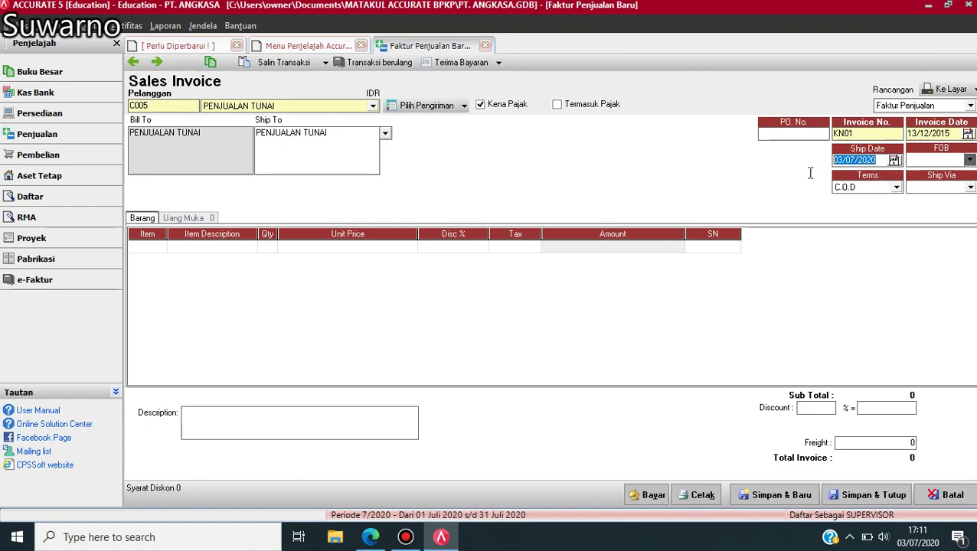
text(13/12/15)
click(153, 249)
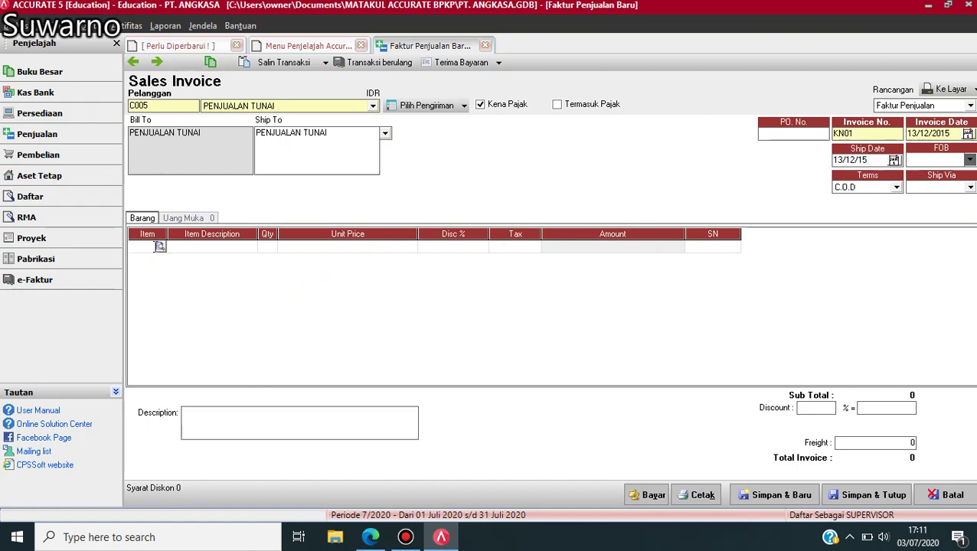
- Add a taxed line for 7 IBM P 230 at Rp 18.000.000 each
click(160, 246)
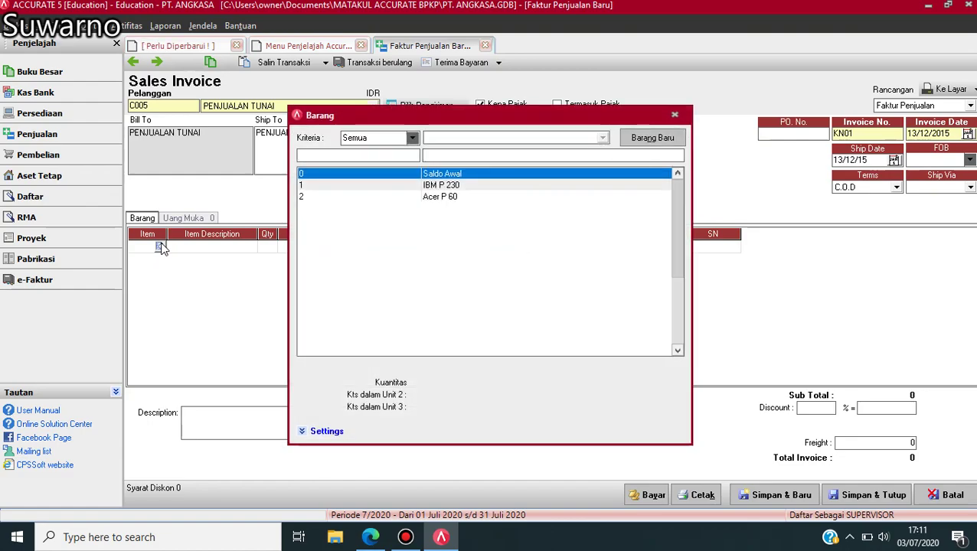
double_click(433, 187)
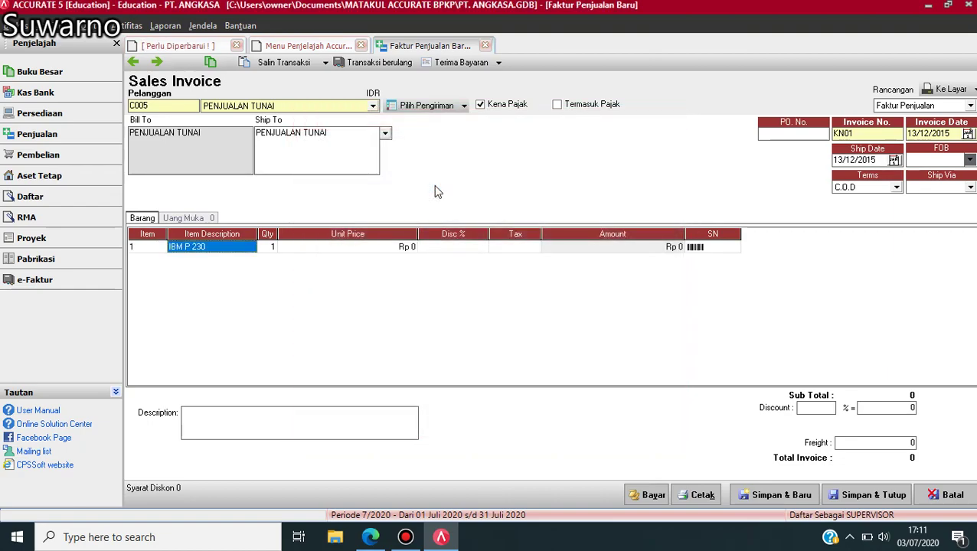
key(Tab)
text(7)
key(Tab)
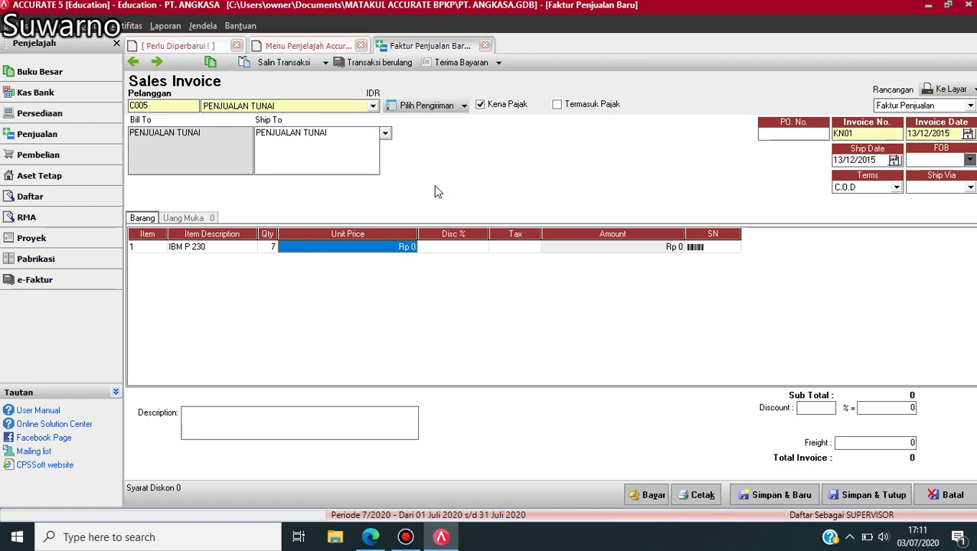
text(18000000)
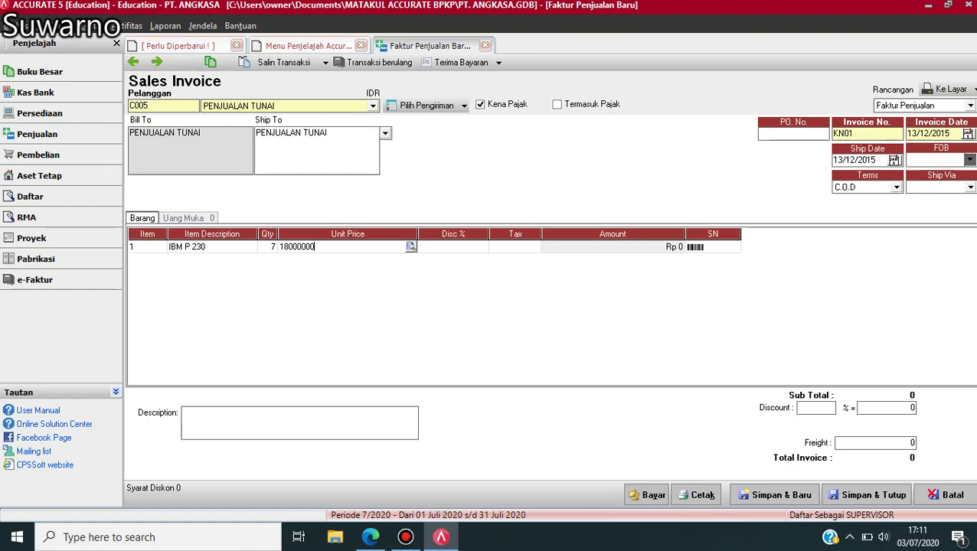
key(Tab)
key(Tab)
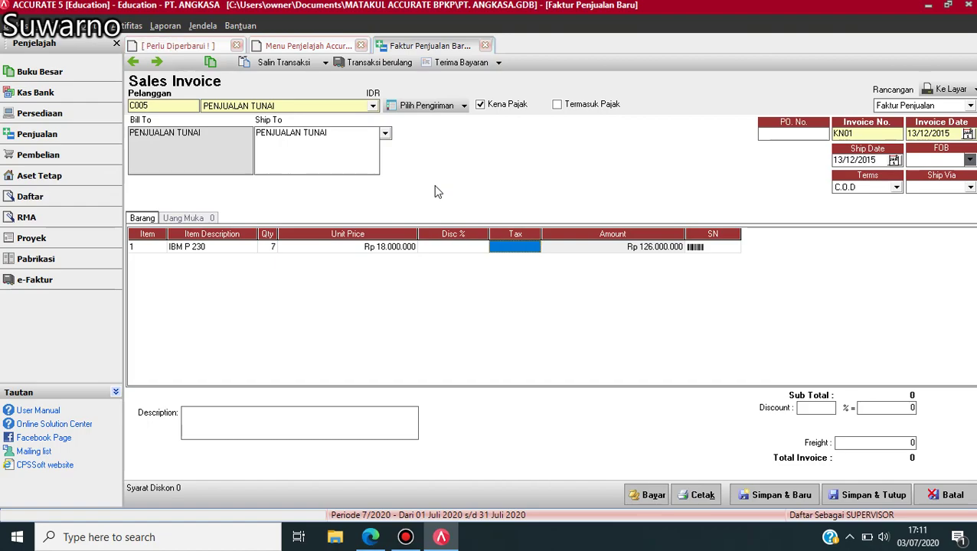
text(T)
key(Tab)
key(Tab)
key(Tab)
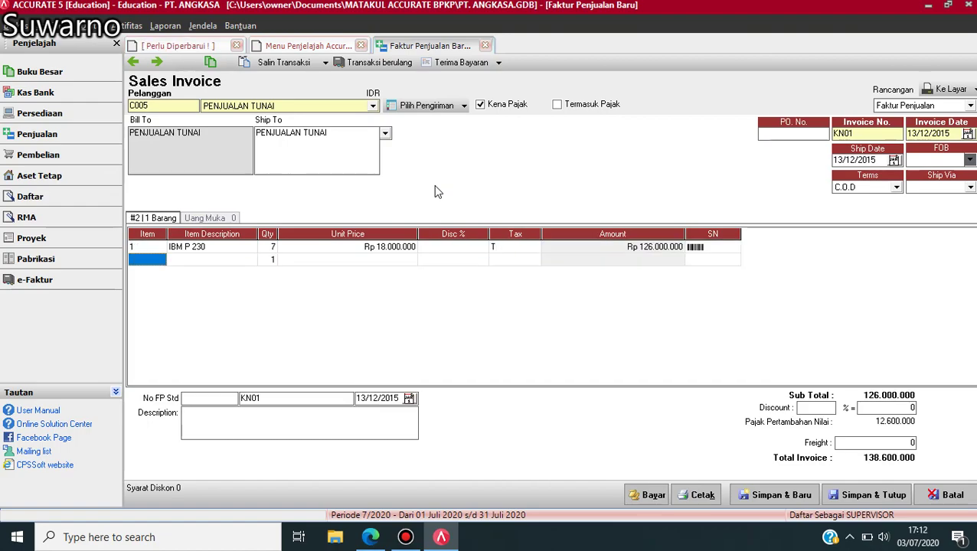
- Add a taxed line for 8 Acer P 60 at Rp 14.500.000 each
click(157, 261)
click(160, 260)
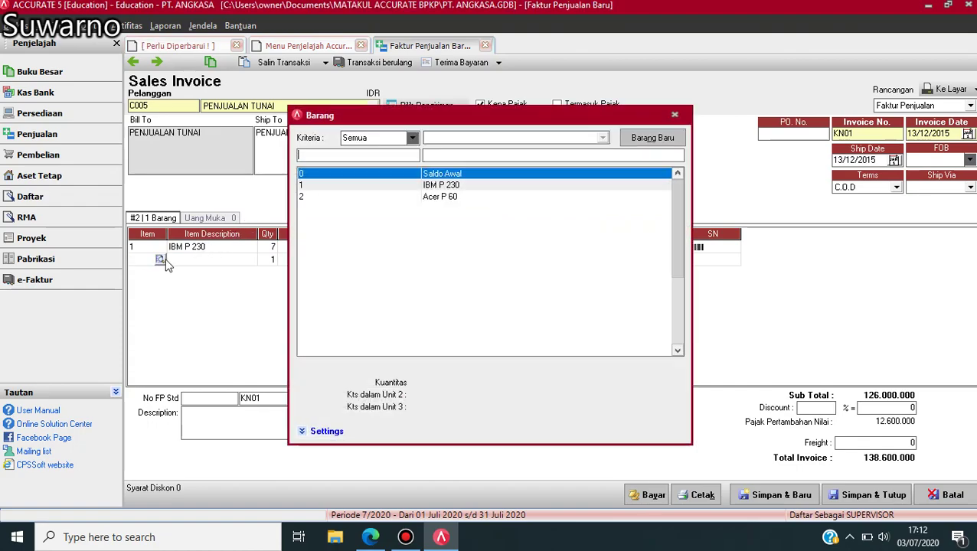
click(448, 198)
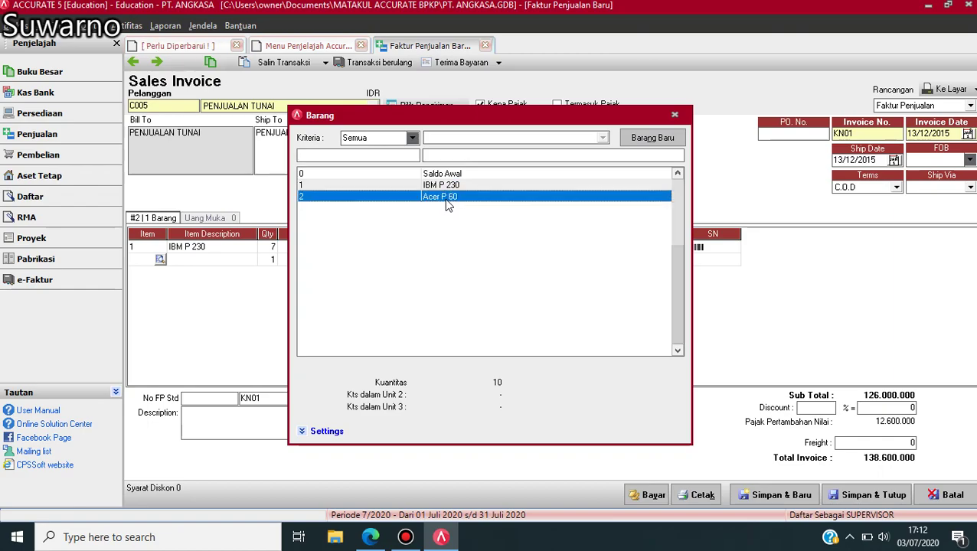
double_click(445, 200)
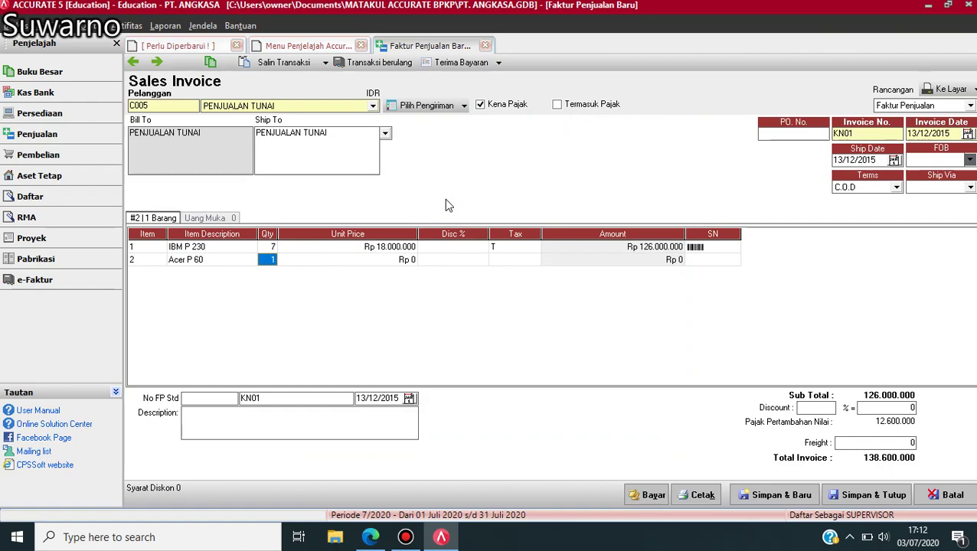
text(8)
key(Return)
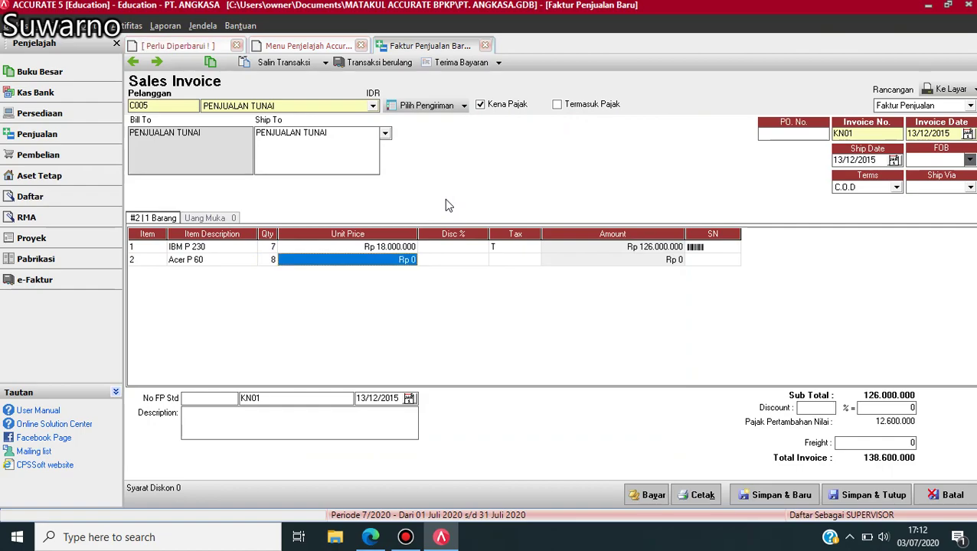
text(14.500.0)
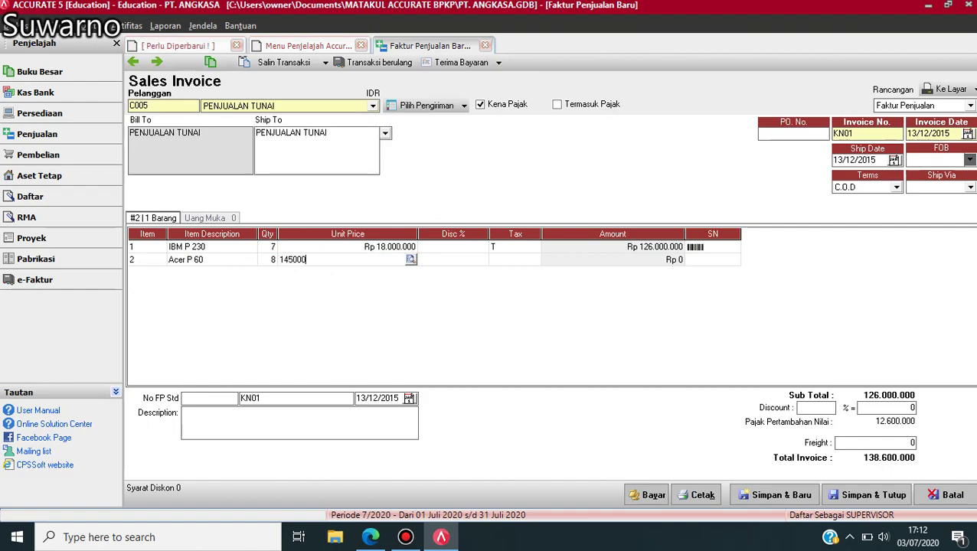
text(00)
key(Tab)
key(Tab)
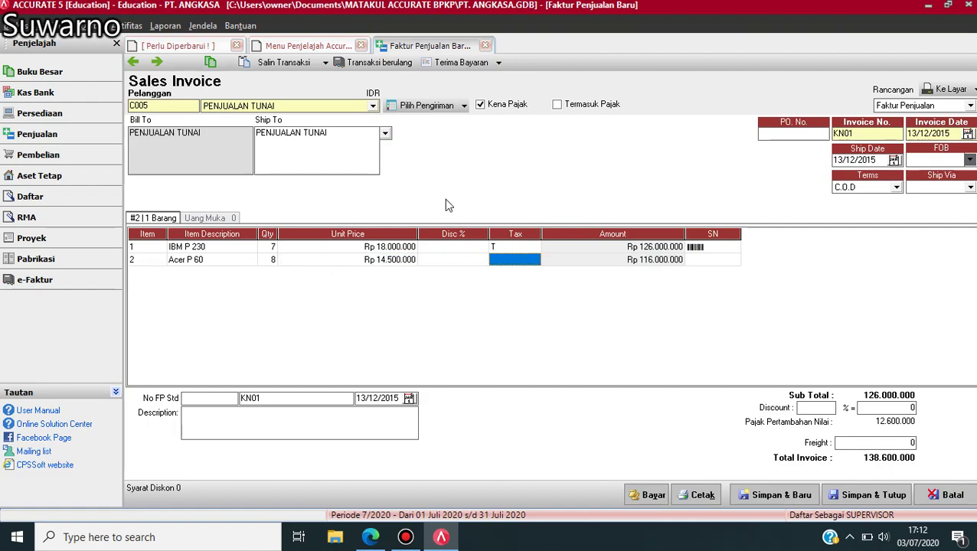
text(T)
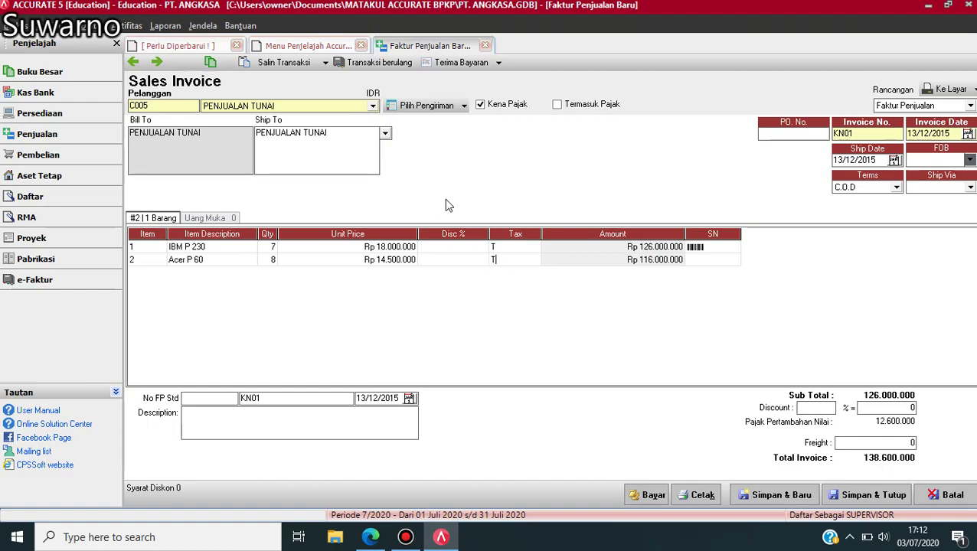
key(Tab)
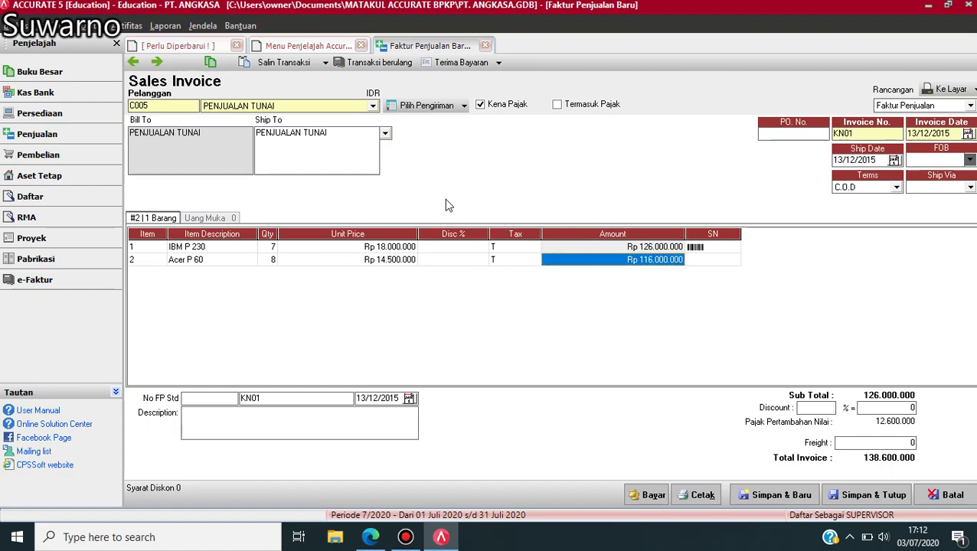
key(Tab)
key(Tab)
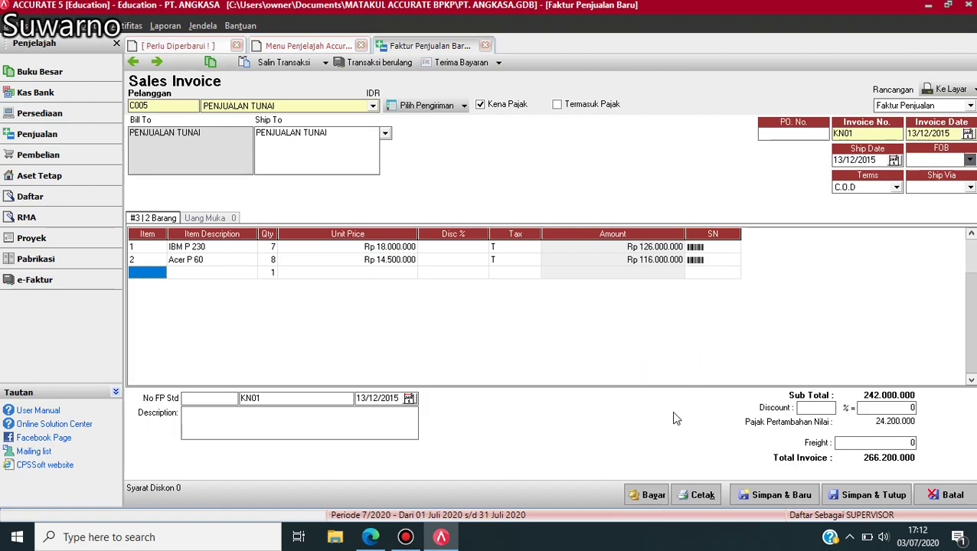
- Change the duplicate invoice number KN01 to KN02 after the save error
click(653, 496)
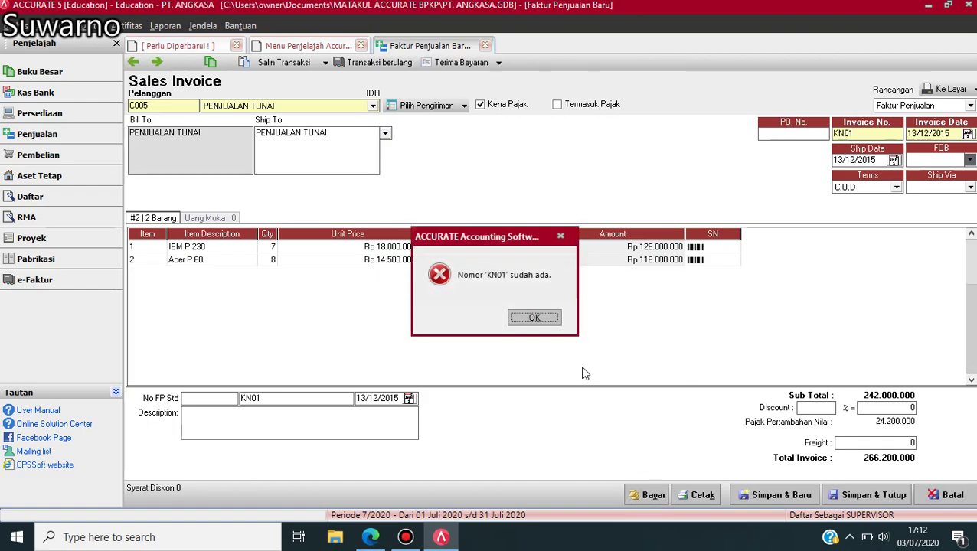
click(534, 318)
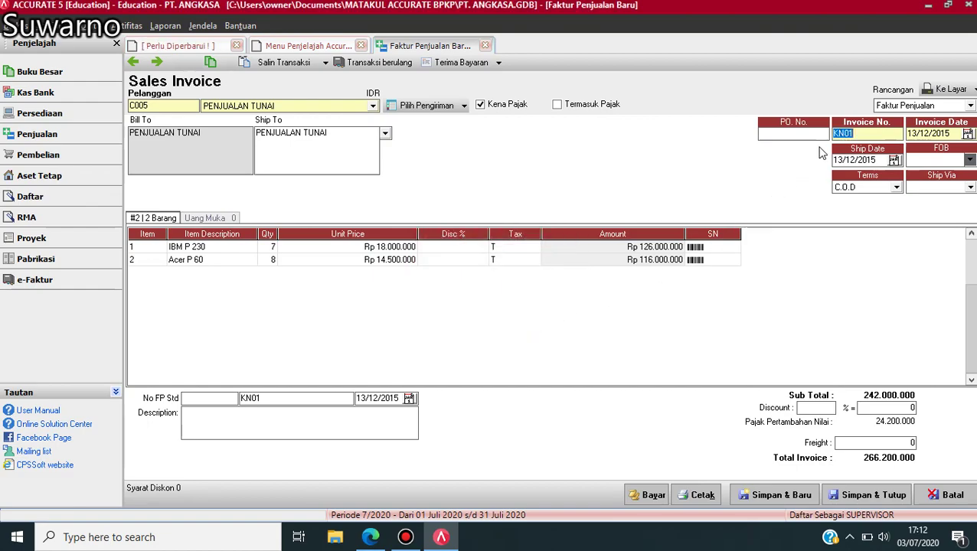
click(862, 133)
key(BackSpace)
text(2)
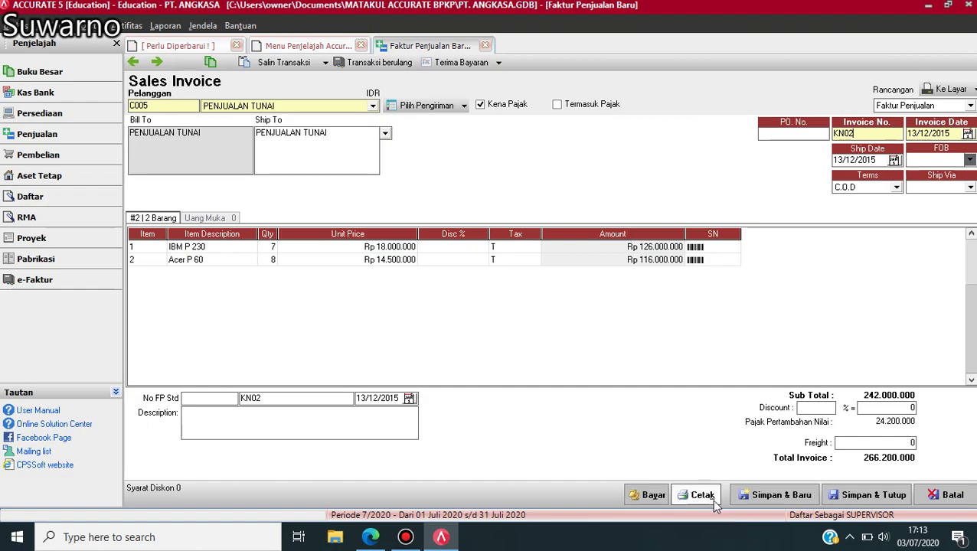
- Record the full cash receipt BKM 12-3 and save and close invoice KN02
click(649, 495)
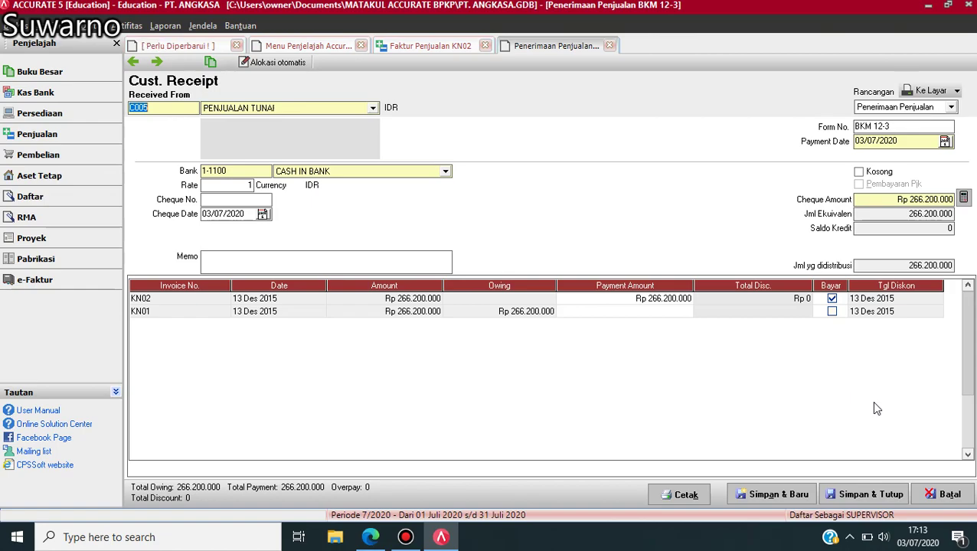
click(858, 498)
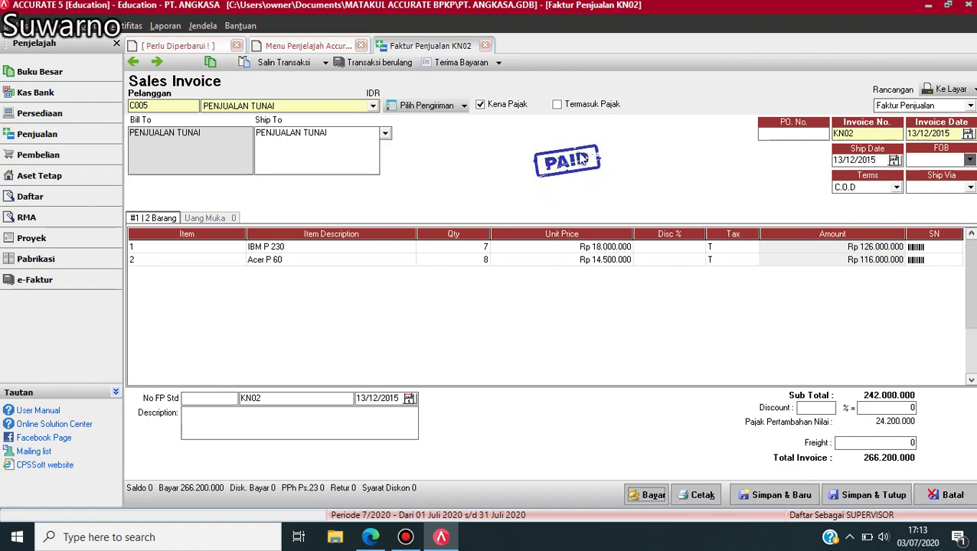
click(880, 501)
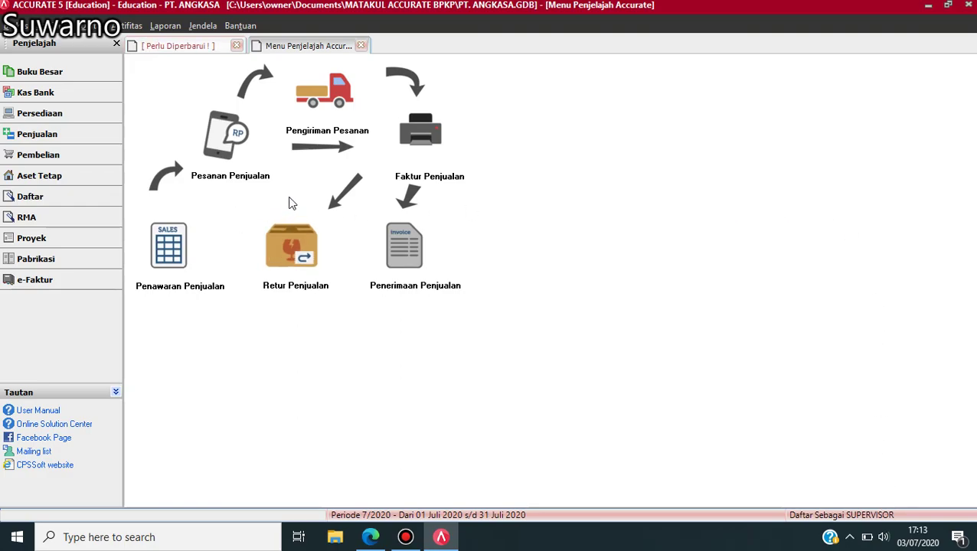
- Scroll the exercise PDF to receipt BKM12-3 for Rp 28.600.000, then return to ACCURATE 5
click(370, 538)
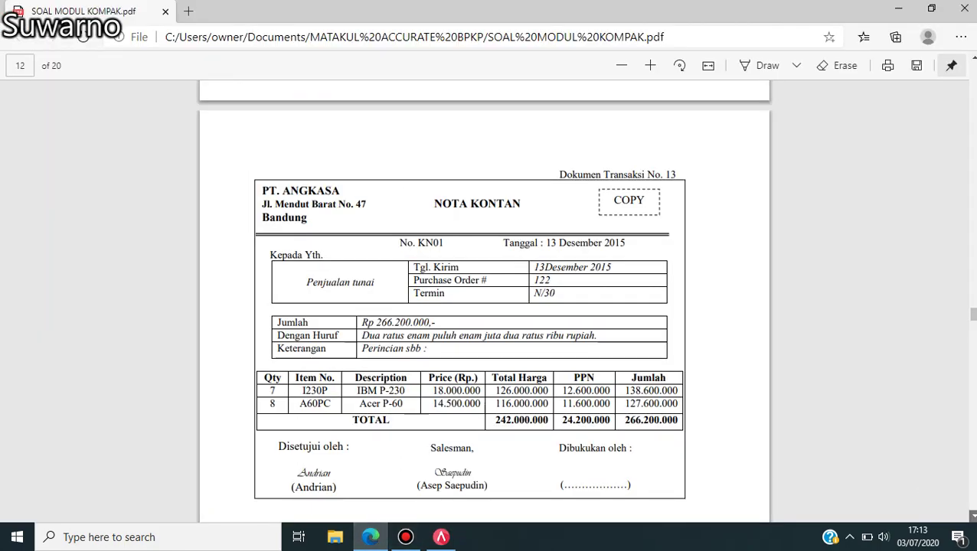
scroll(970, 516, down, 2)
scroll(483, 300, down, 5)
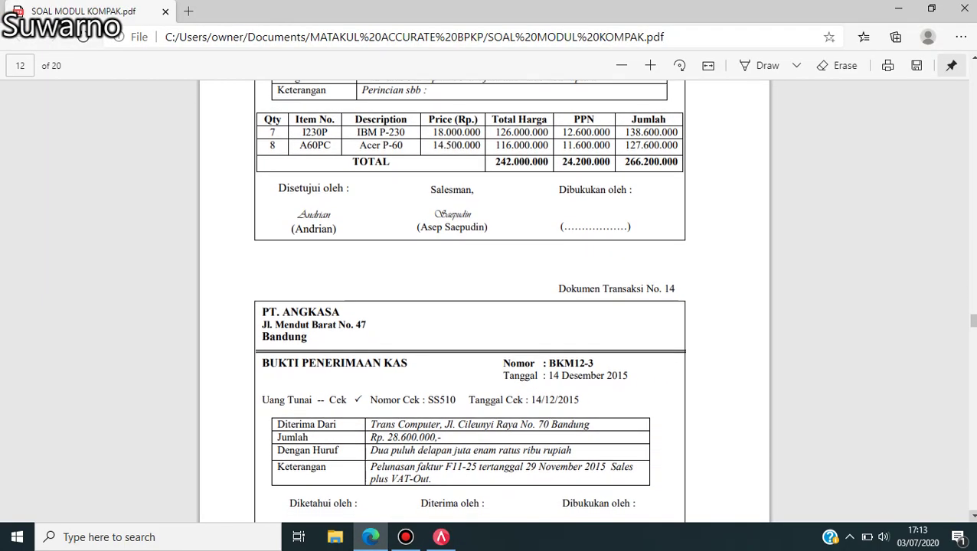
scroll(483, 300, down, 1)
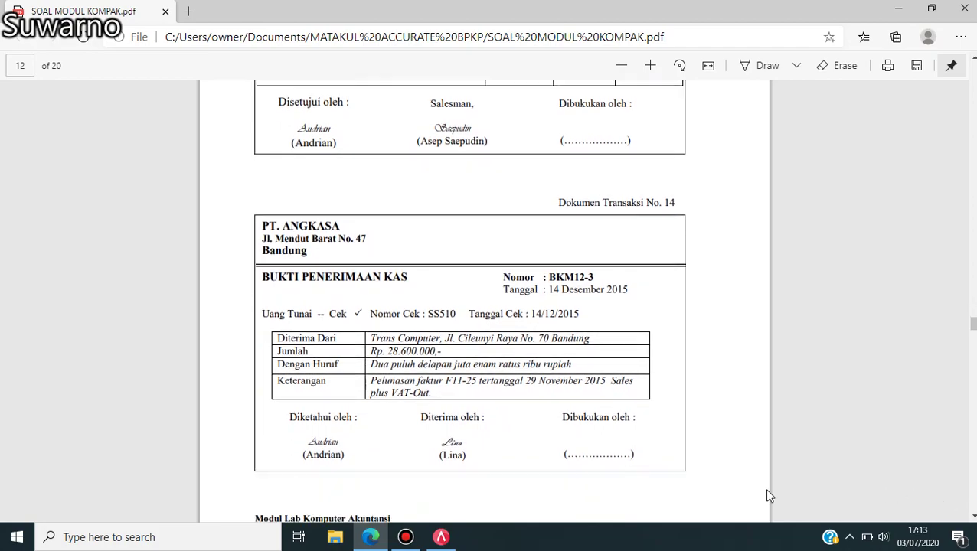
click(450, 542)
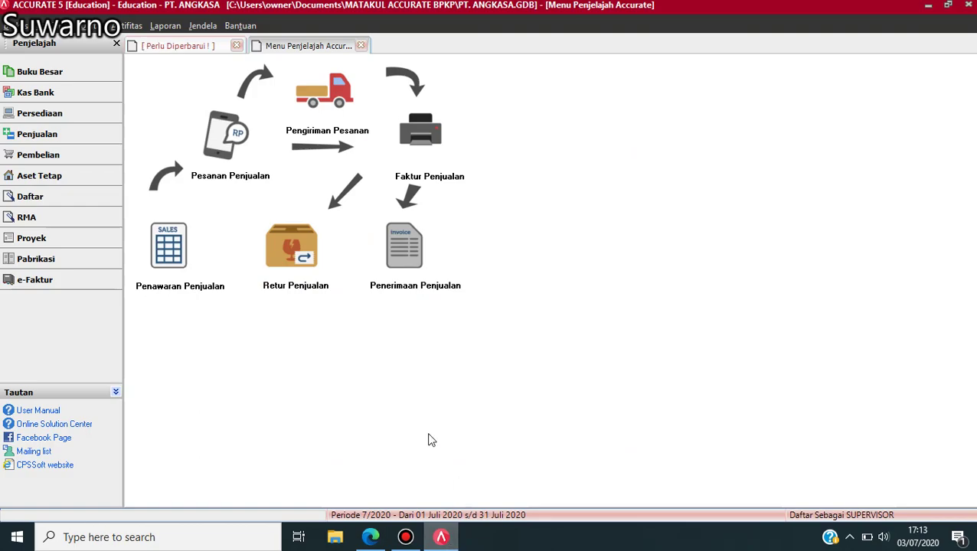
- Start a new customer receipt from TRANS COMPUTER numbered BKM 12-3
click(412, 253)
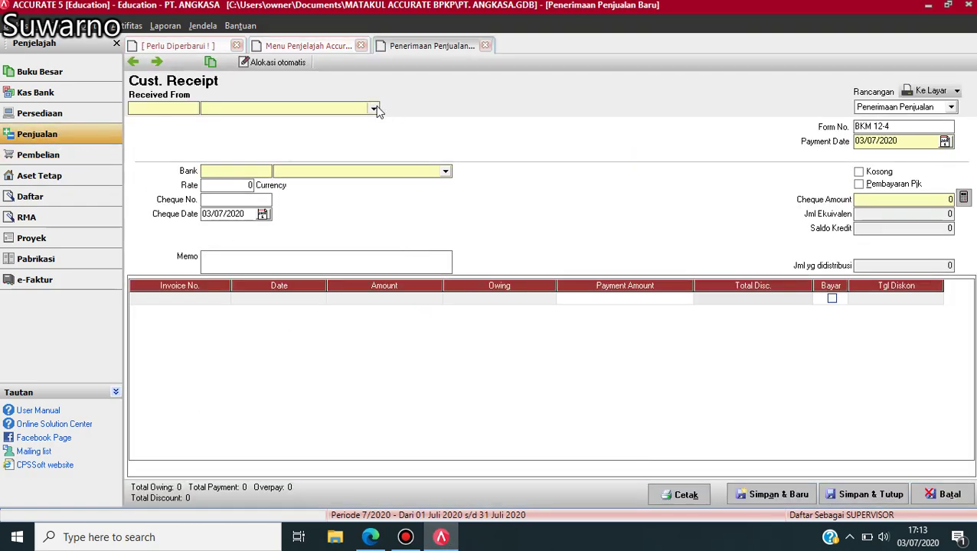
click(374, 108)
click(252, 158)
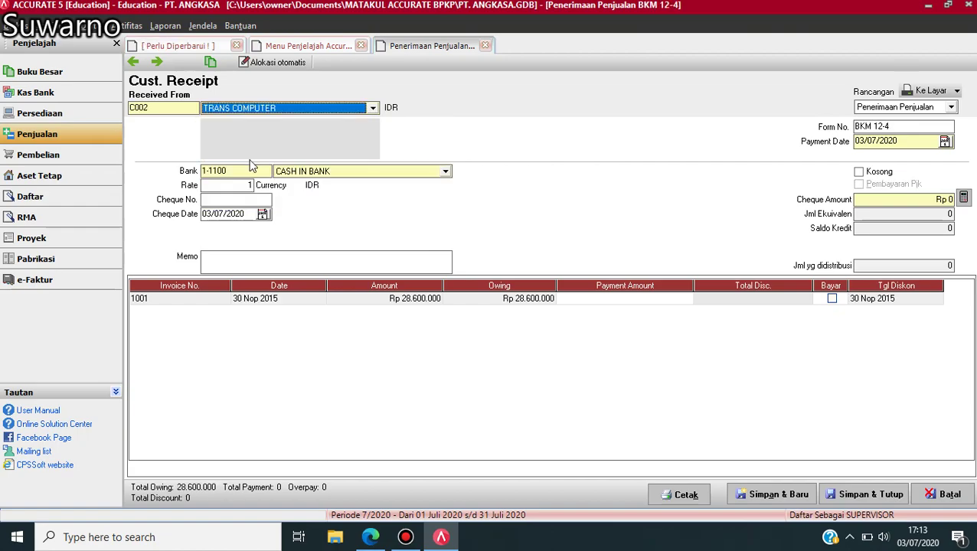
click(914, 127)
key(BackSpace)
text(3)
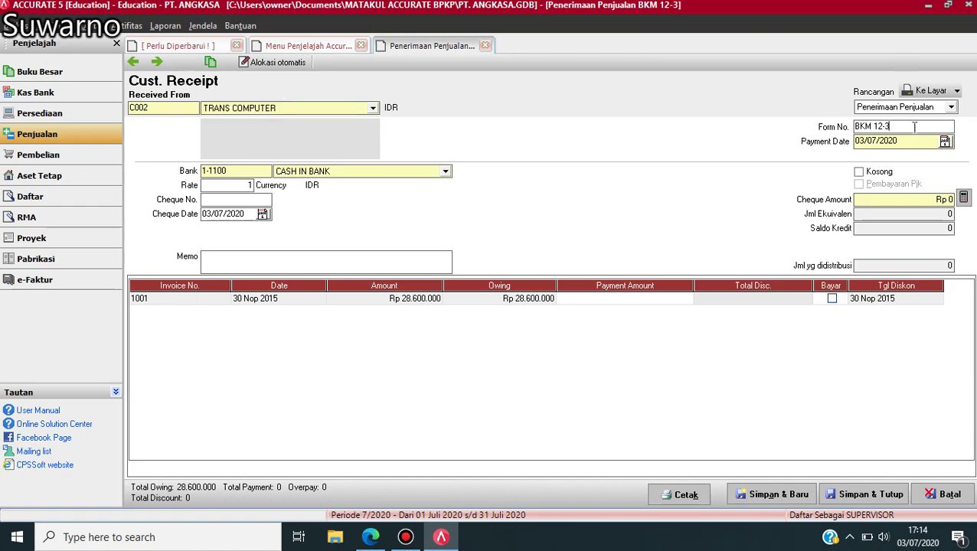
- Date the receipt 14/12/2015 and enter cheque SS510, dated 14/12/2015, for Rp 28.600.000
click(923, 144)
key(BackSpace)
key(BackSpace)
key(BackSpace)
key(BackSpace)
key(BackSpace)
key(BackSpace)
key(BackSpace)
key(BackSpace)
text(14/12/1)
text(5)
click(253, 214)
key(BackSpace)
key(BackSpace)
key(BackSpace)
key(BackSpace)
key(BackSpace)
key(BackSpace)
key(BackSpace)
key(BackSpace)
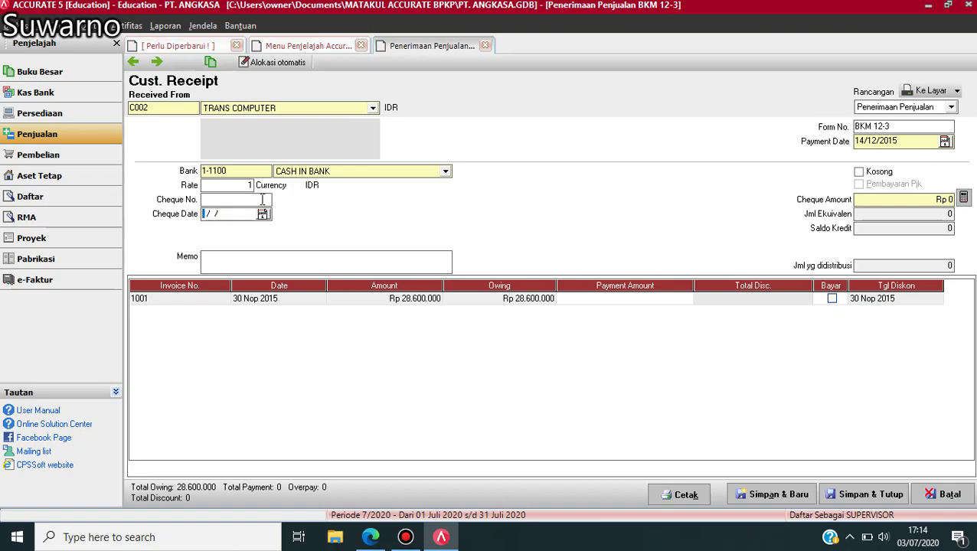
text(14121015)
click(222, 201)
text(SS510)
click(878, 200)
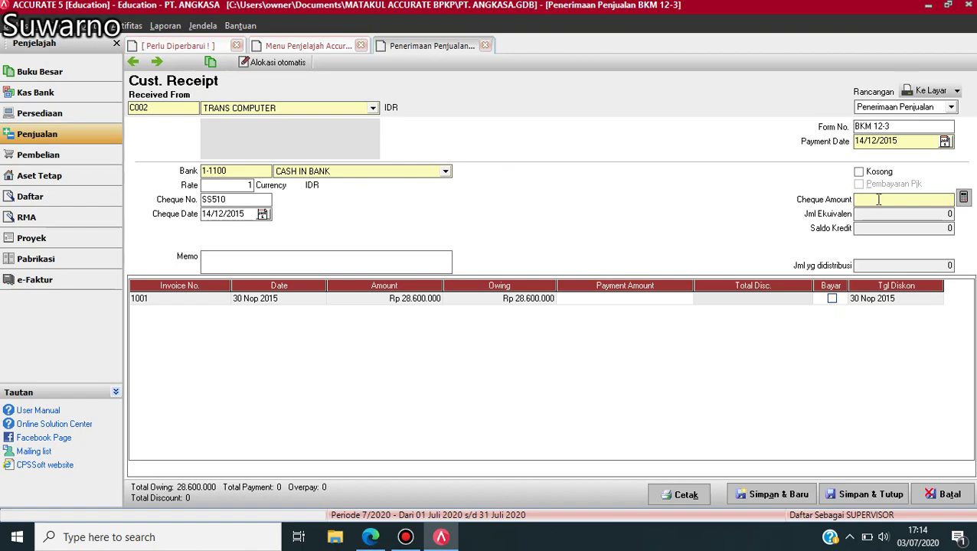
text(26)
text(600000)
- Apply the receipt in full to invoice 1001 and attempt to save it
click(832, 300)
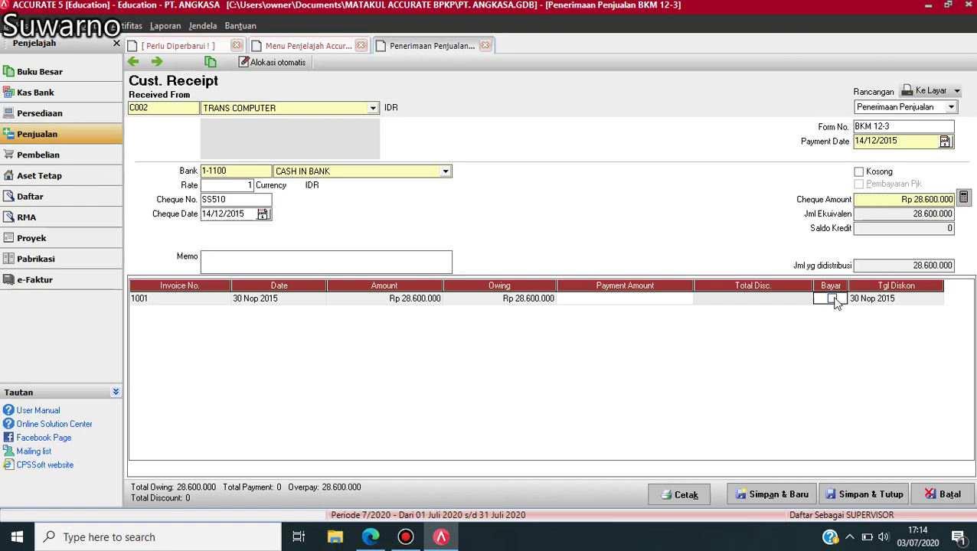
key(Tab)
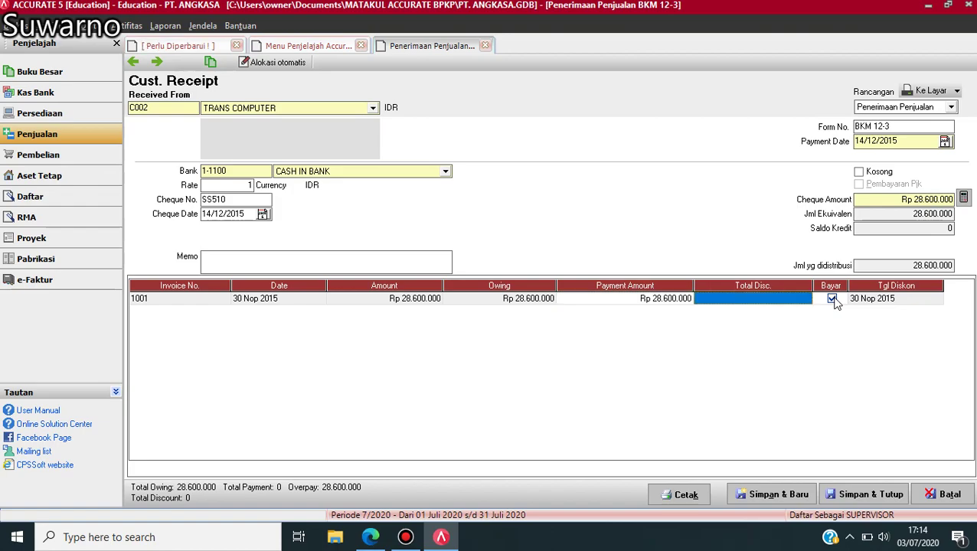
click(861, 495)
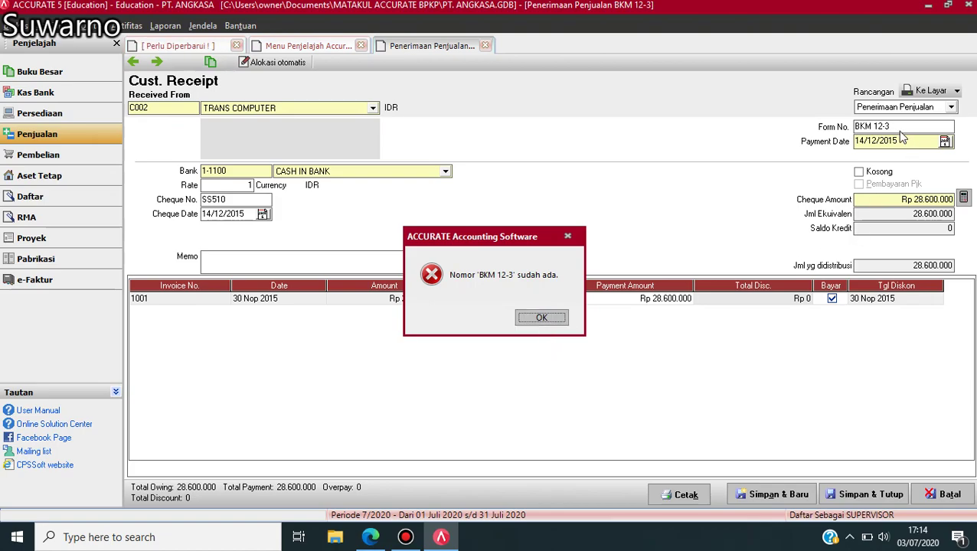
- Renumber the receipt to BKM 12-4 after the duplicate-number error and save it
click(541, 318)
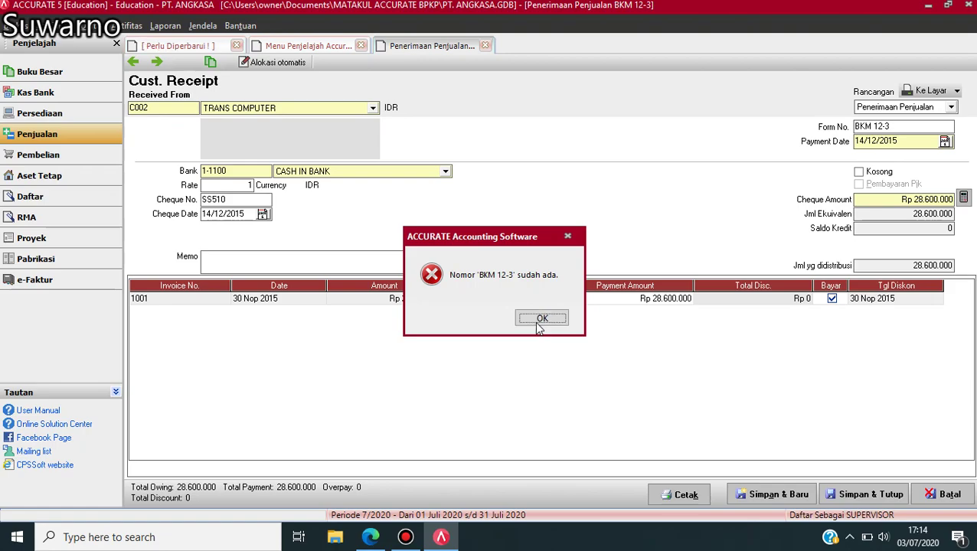
click(914, 128)
key(BackSpace)
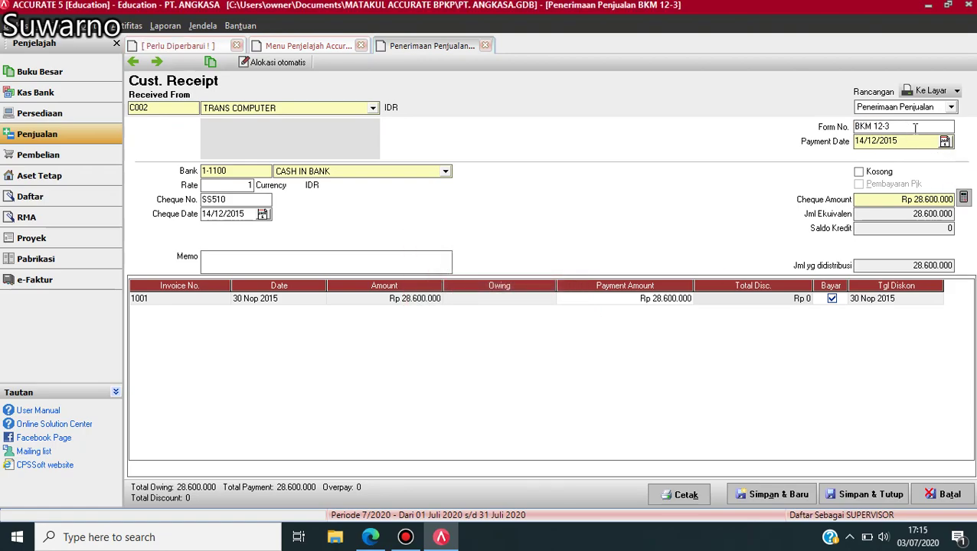
text(4)
click(852, 496)
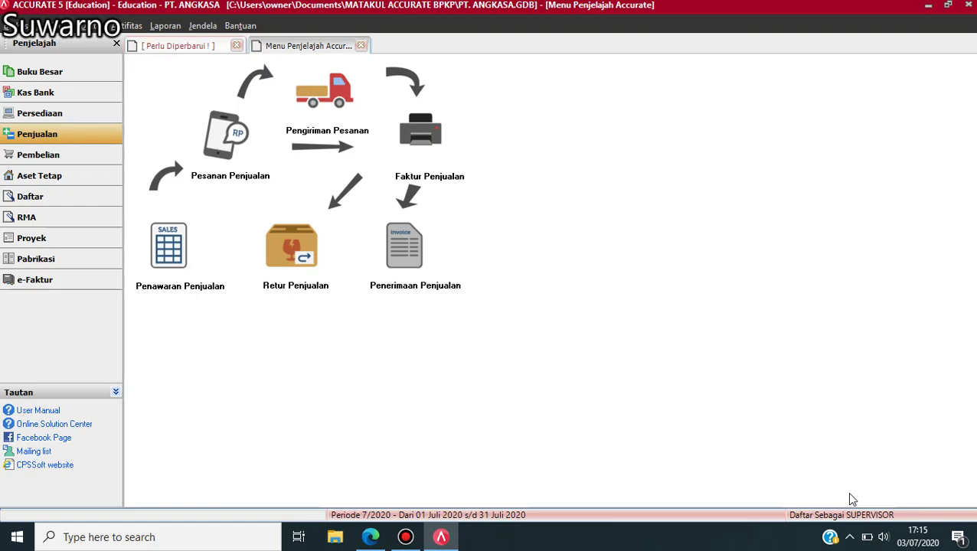
- Look up the BKK12-4 PPh Pasal 25 payment of Rp 1.500.000 in the exercise PDF, then return to ACCURATE
click(371, 538)
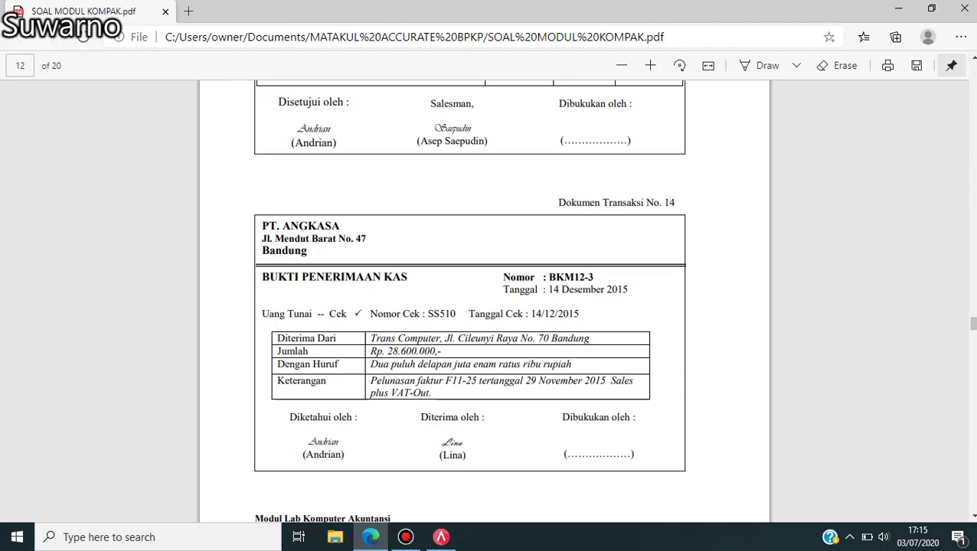
scroll(973, 516, down, 5)
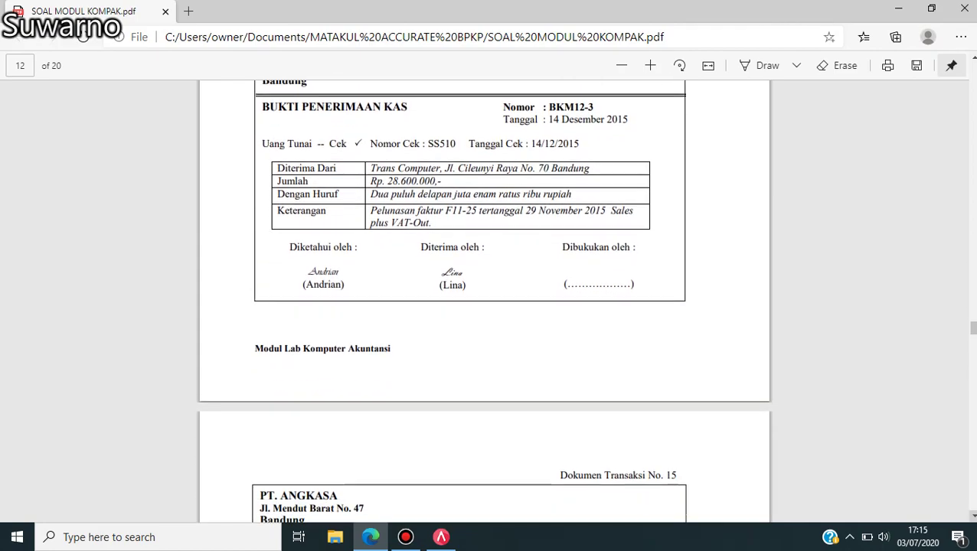
scroll(973, 516, down, 7)
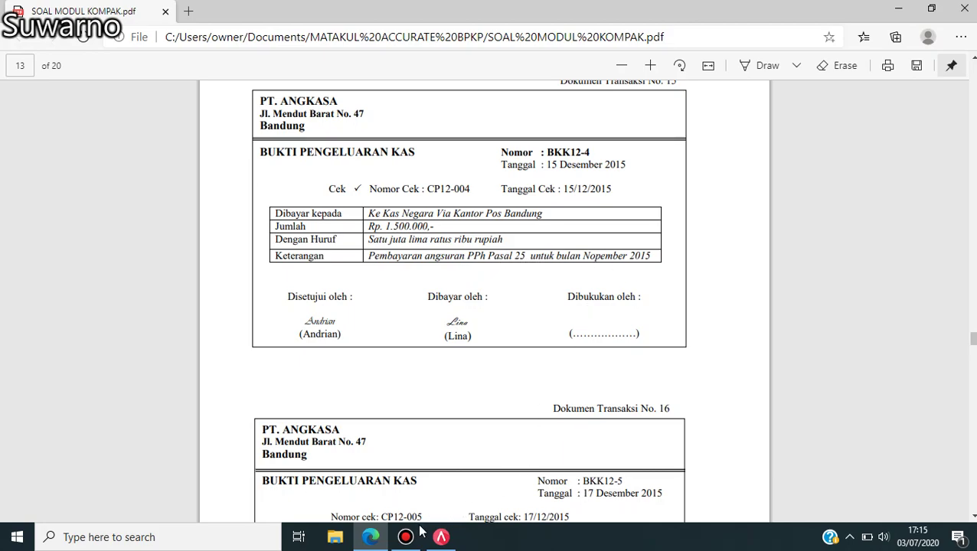
click(441, 540)
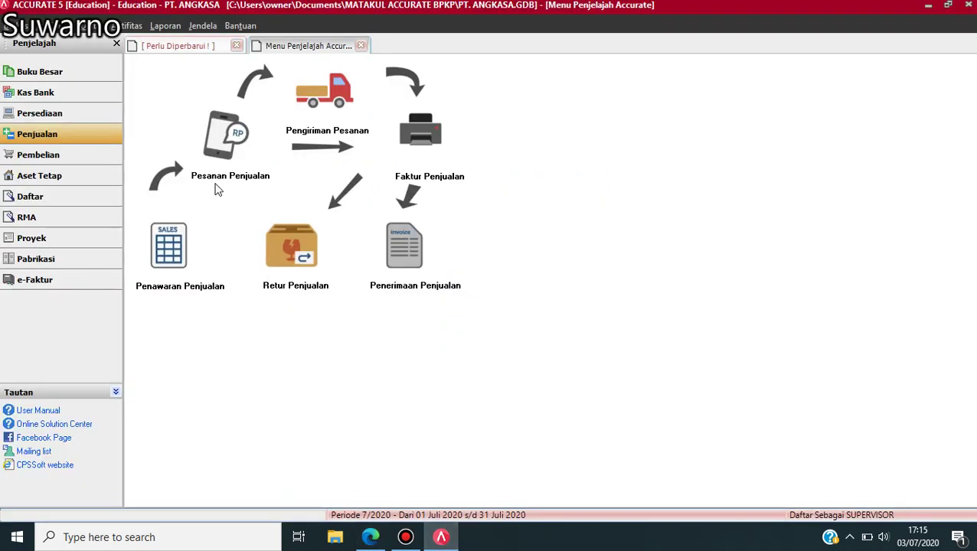
- Start a Kas Bank payment from CASH IN BANK dated 15/12/2015 with memo 'PPh Pasal 25'
click(36, 93)
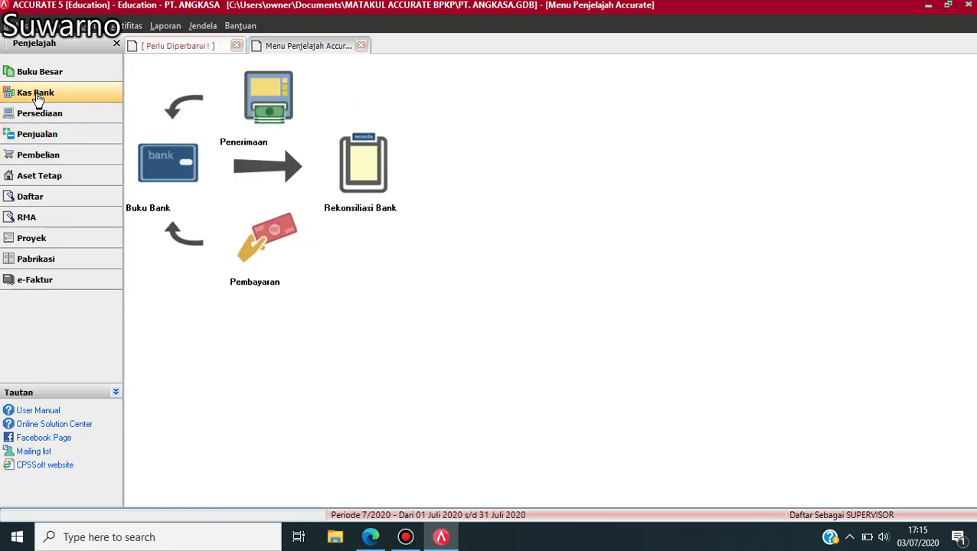
click(261, 239)
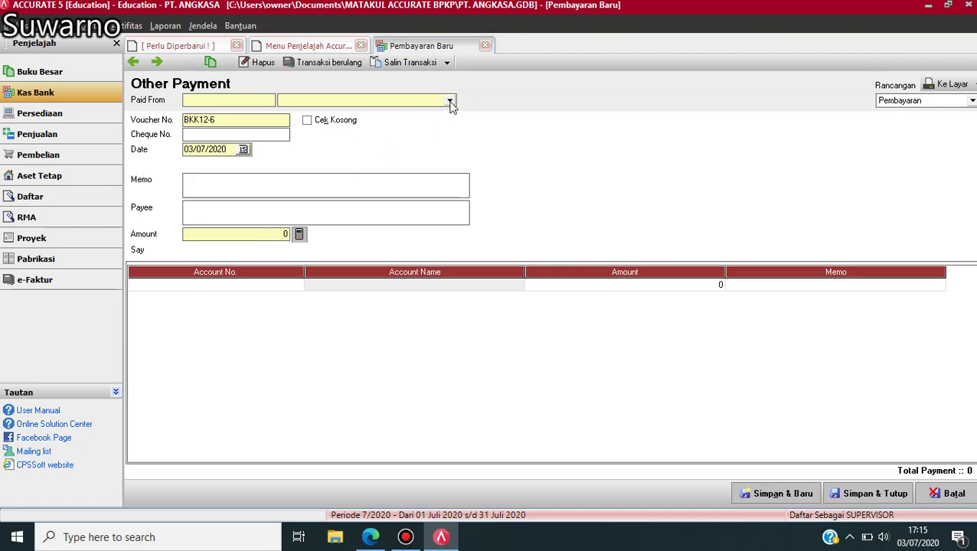
click(450, 101)
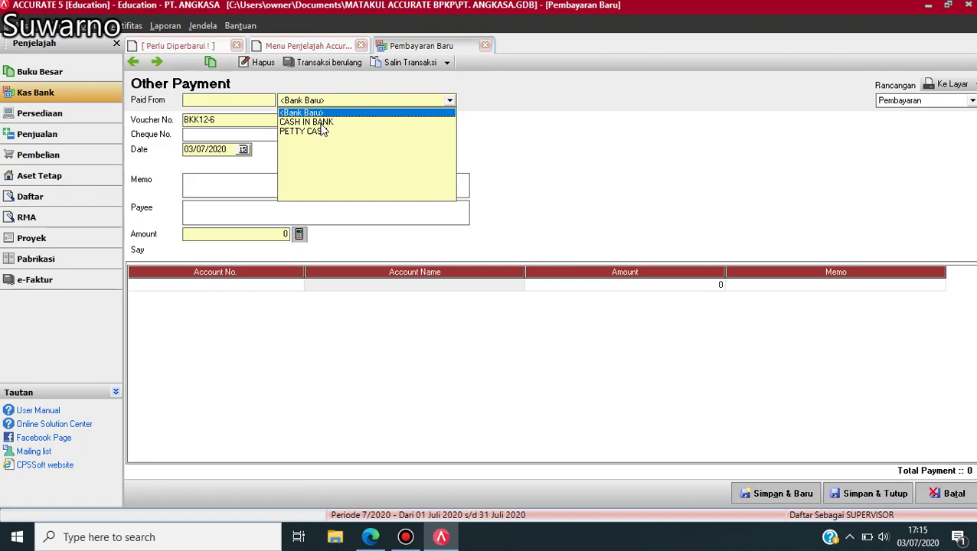
click(321, 122)
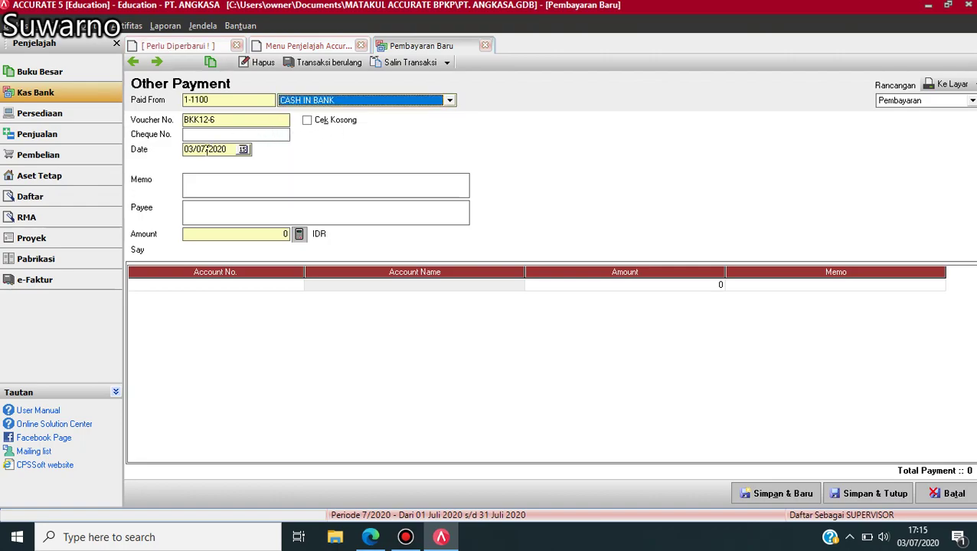
click(232, 150)
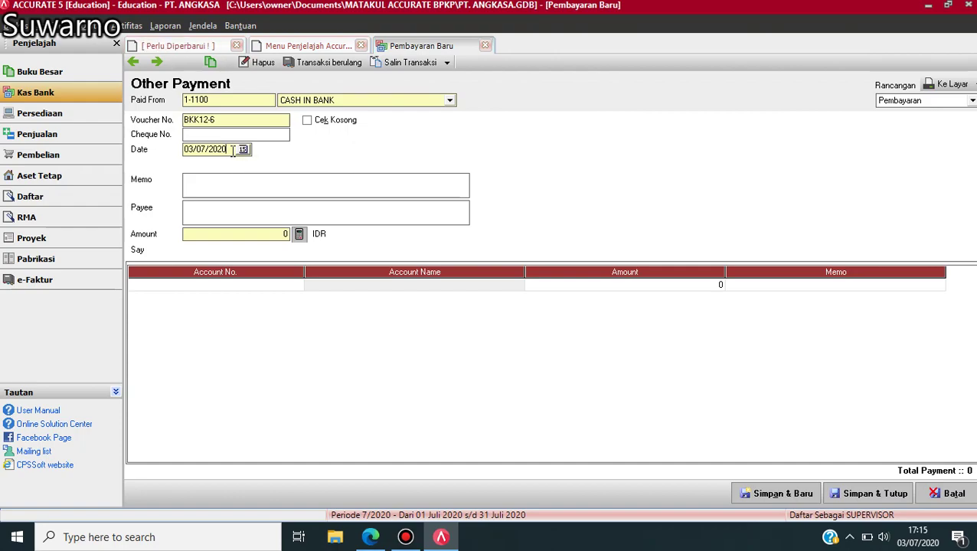
text(15/12/15)
click(195, 181)
text(PPh Pasal 25)
- Charge 1.500.000 to 1-1900 PREPAID INCOME TAX and save the payment
click(196, 236)
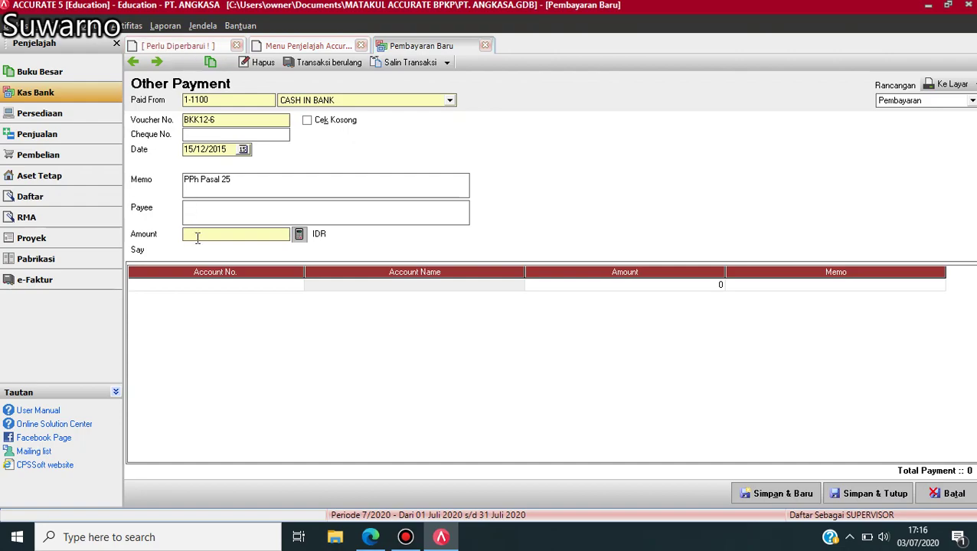
text(150)
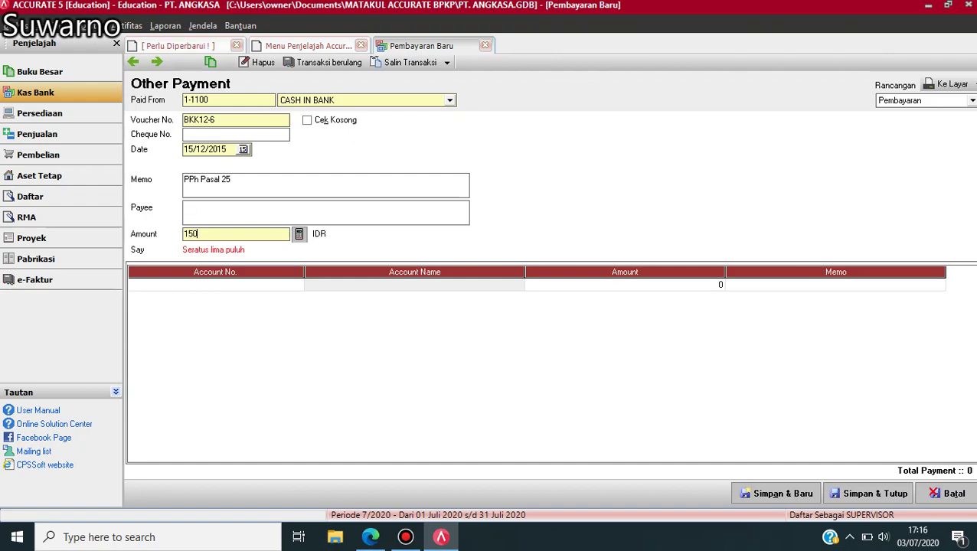
text(0000)
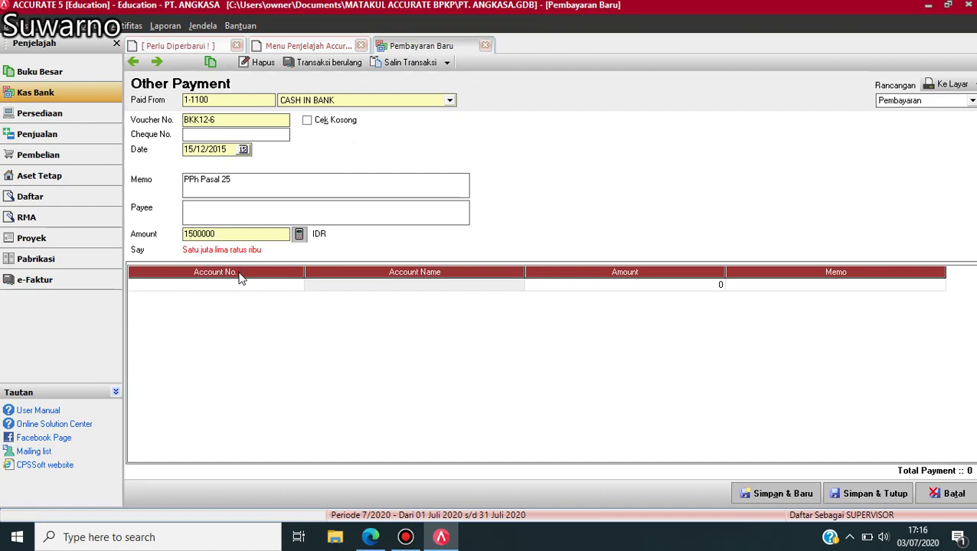
click(298, 291)
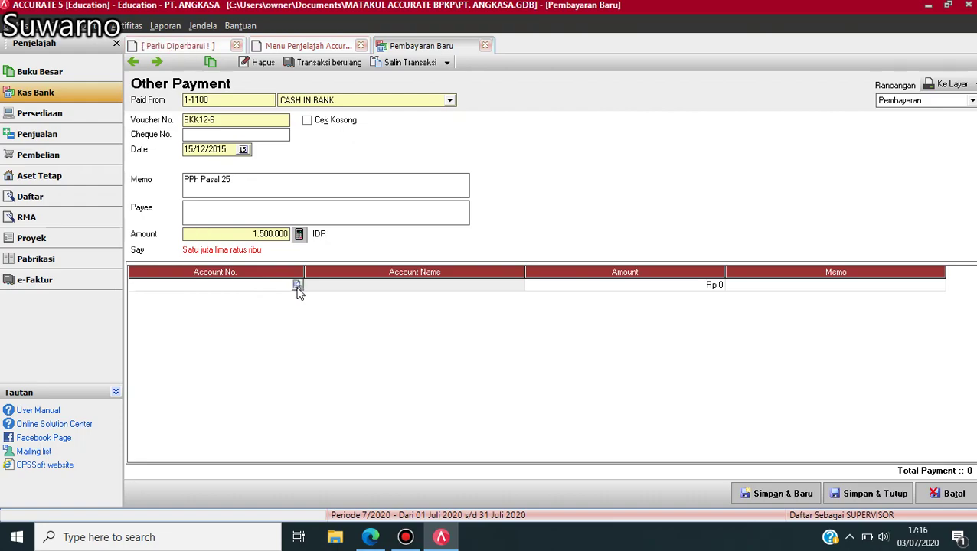
click(299, 286)
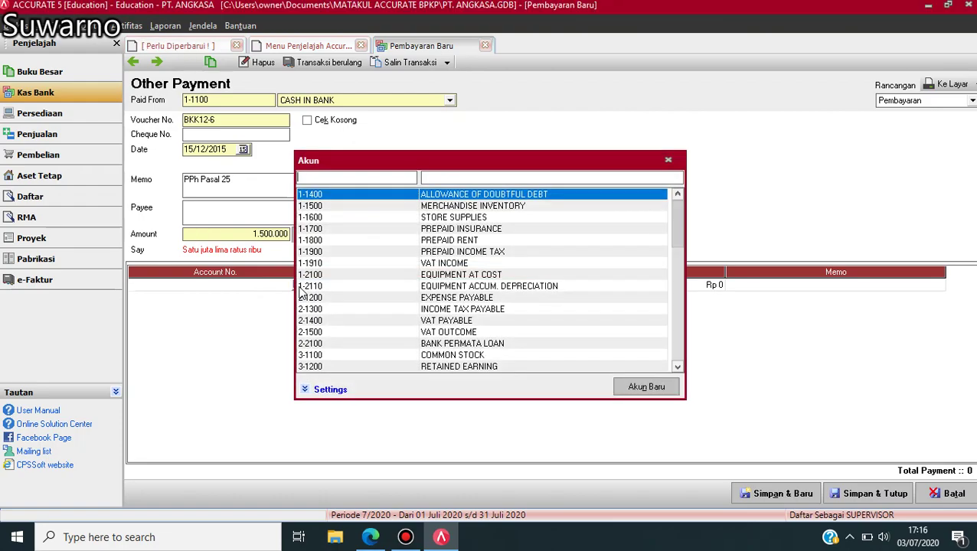
click(488, 252)
key(Return)
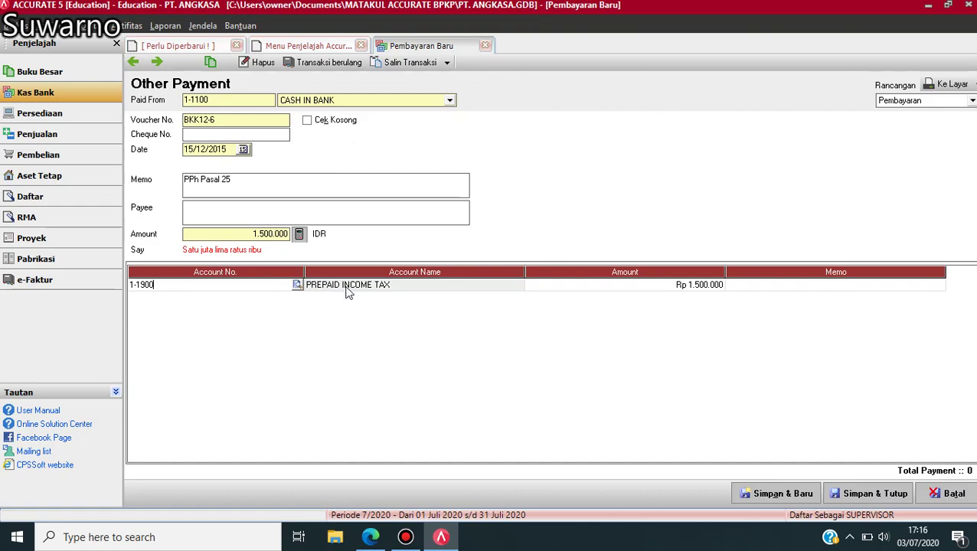
click(864, 498)
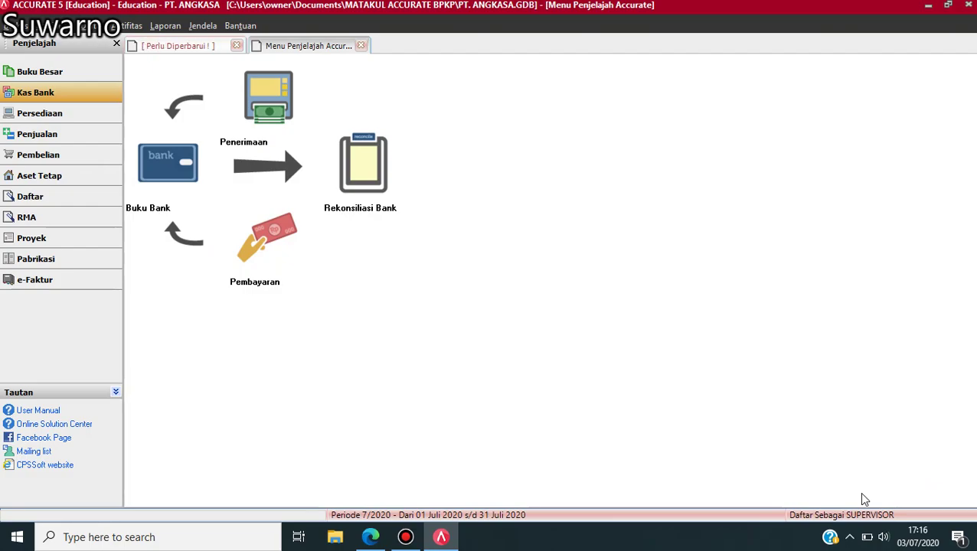
click(370, 538)
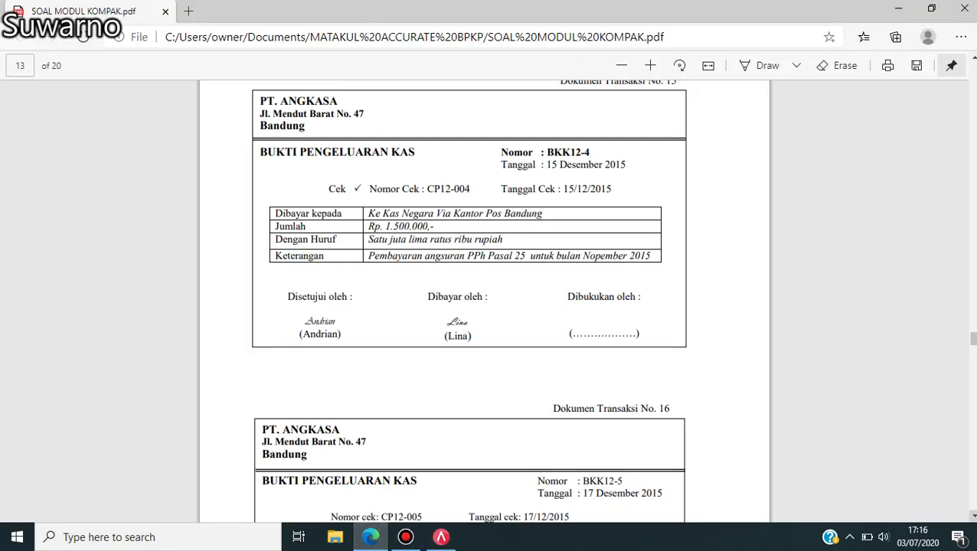
- Read the Rp 45.000.000 dividend voucher BKK12-5 in the PDF, then return to ACCURATE
click(971, 514)
scroll(971, 514, down, 3)
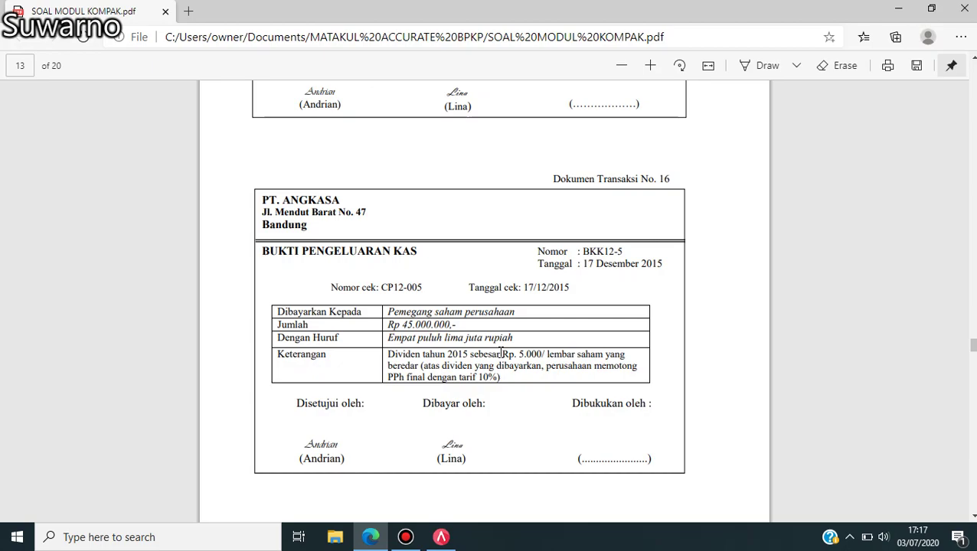
click(440, 538)
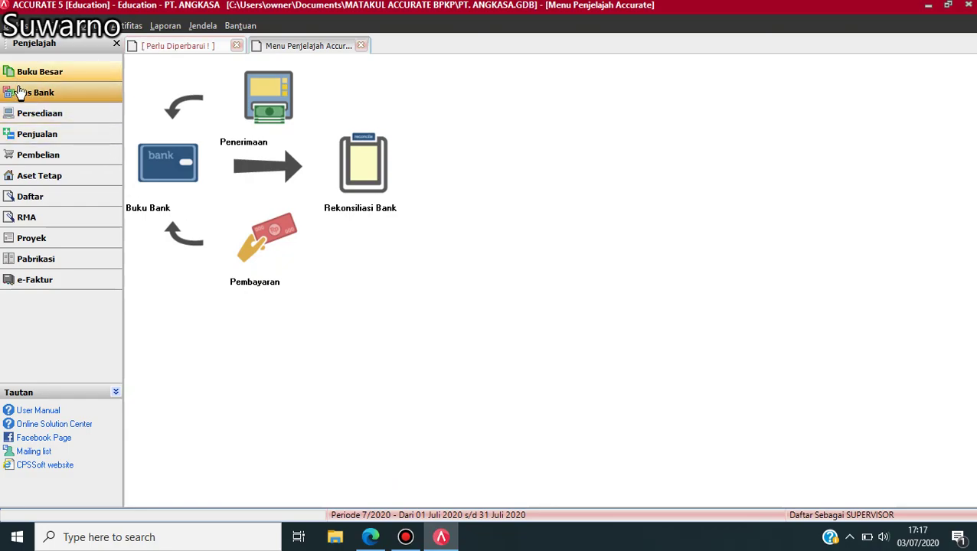
- Start a payment from CASH IN BANK dated 17/12/2015 with memo 'Pembayaran Deviden'
click(268, 241)
click(449, 101)
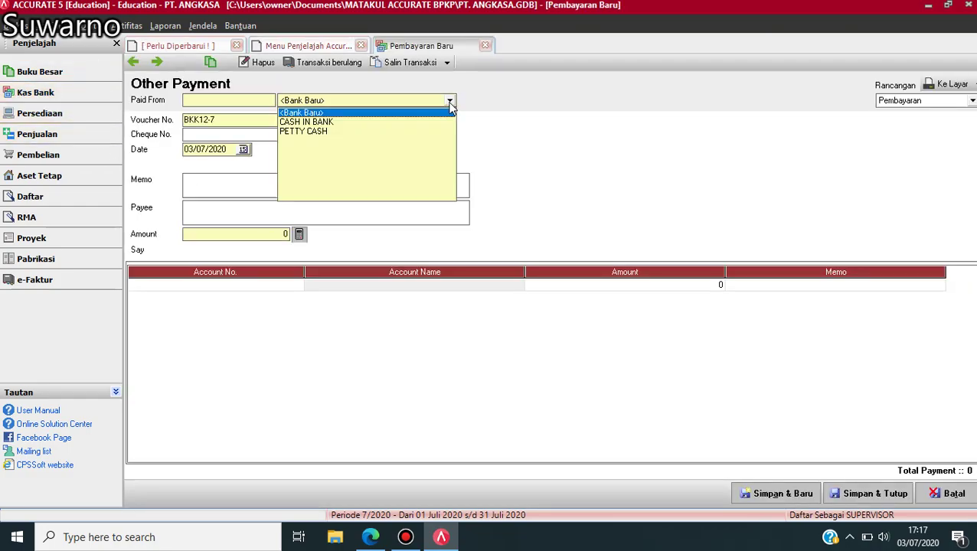
click(306, 122)
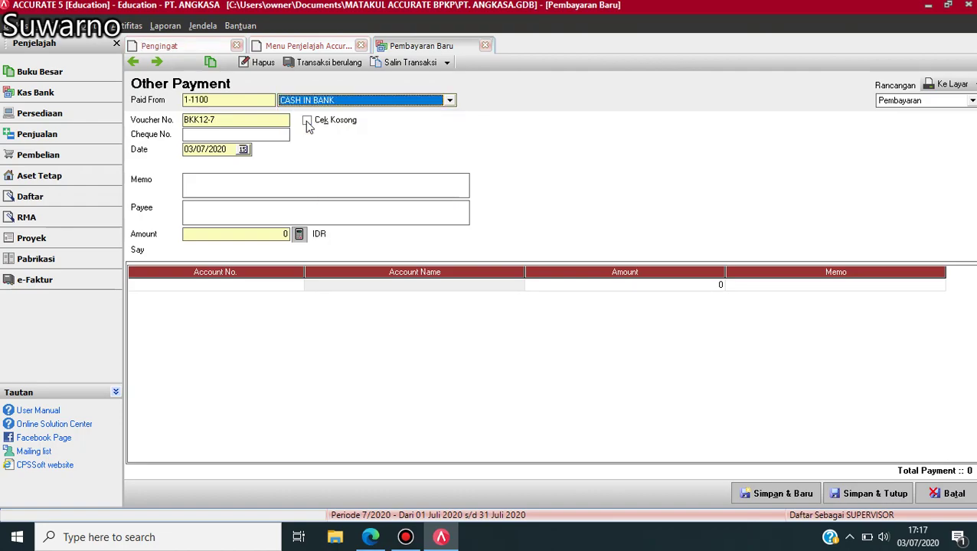
click(227, 150)
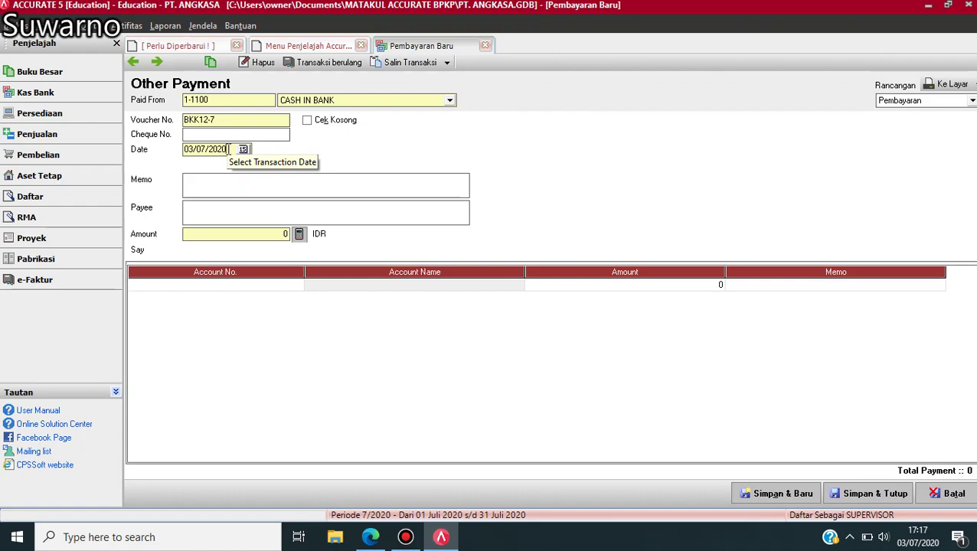
double_click(228, 148)
text(17/12/)
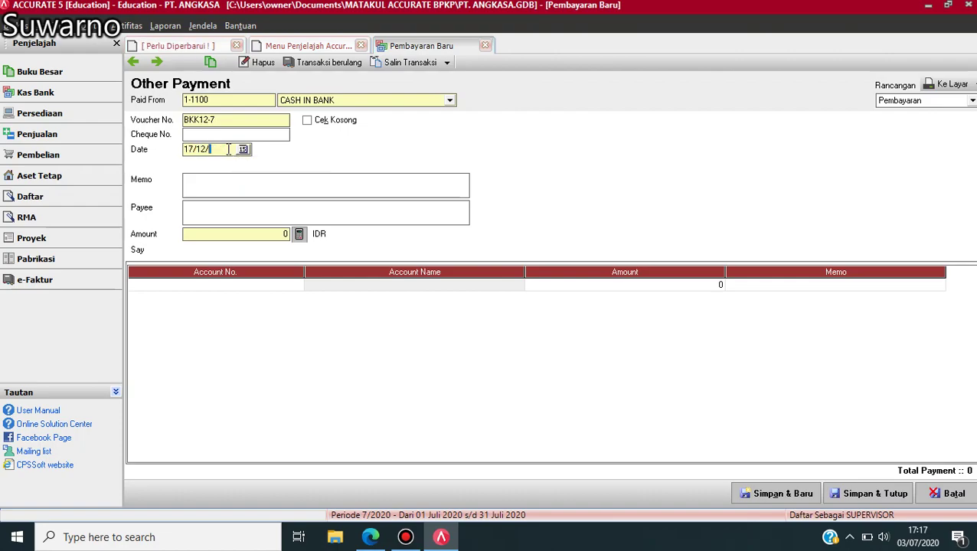
text(2015)
click(231, 180)
text(Pembayaran Deviden)
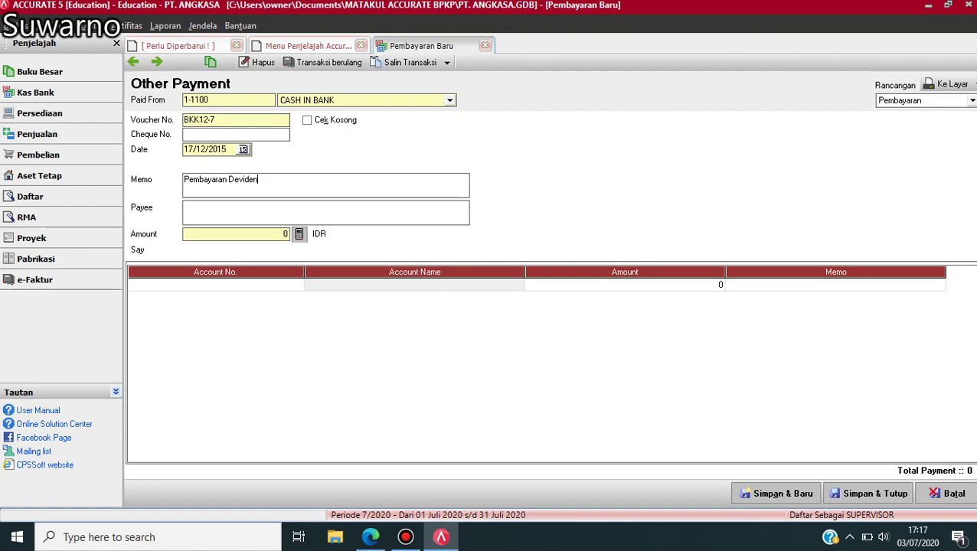
- Enter the 45.000.000 amount and charge it to 3-1300 DIVIDEND
click(233, 234)
text(45000)
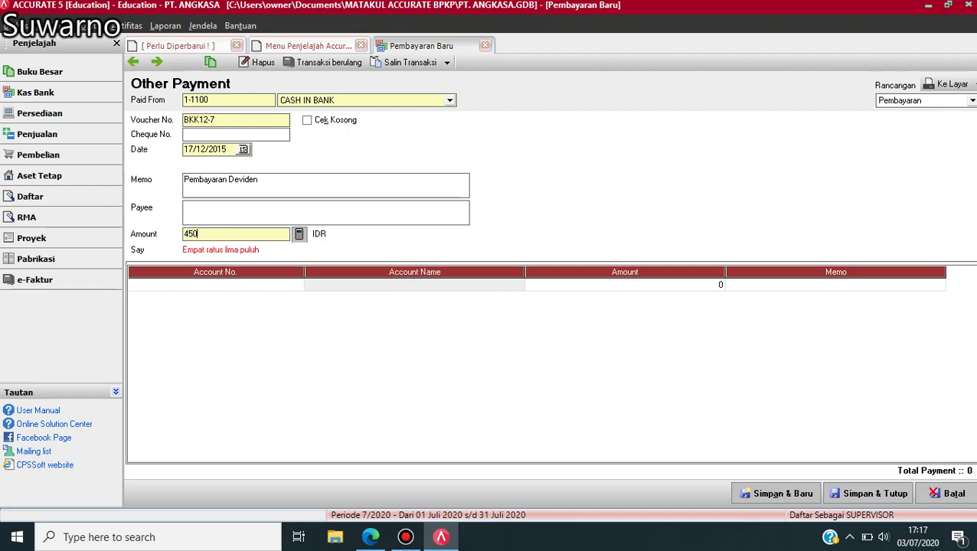
text(000)
click(277, 285)
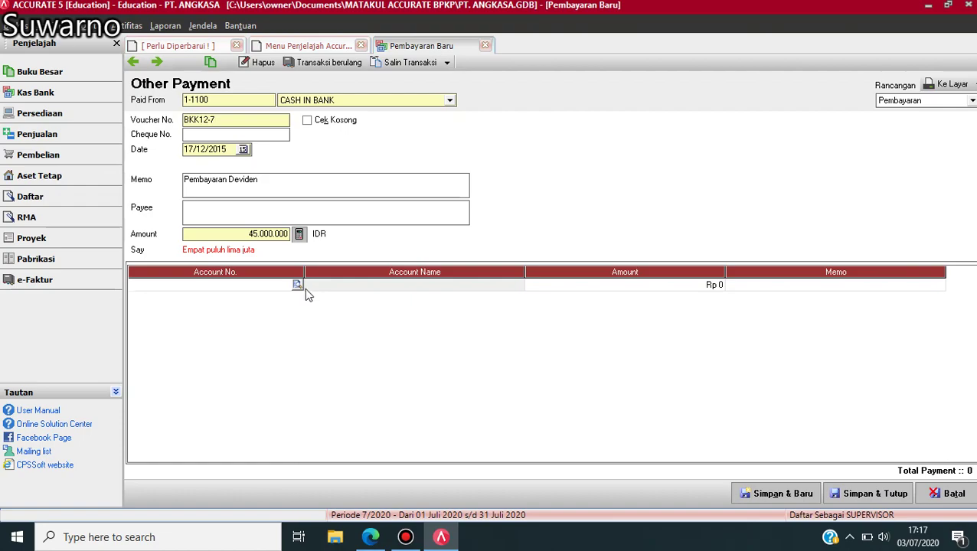
click(297, 286)
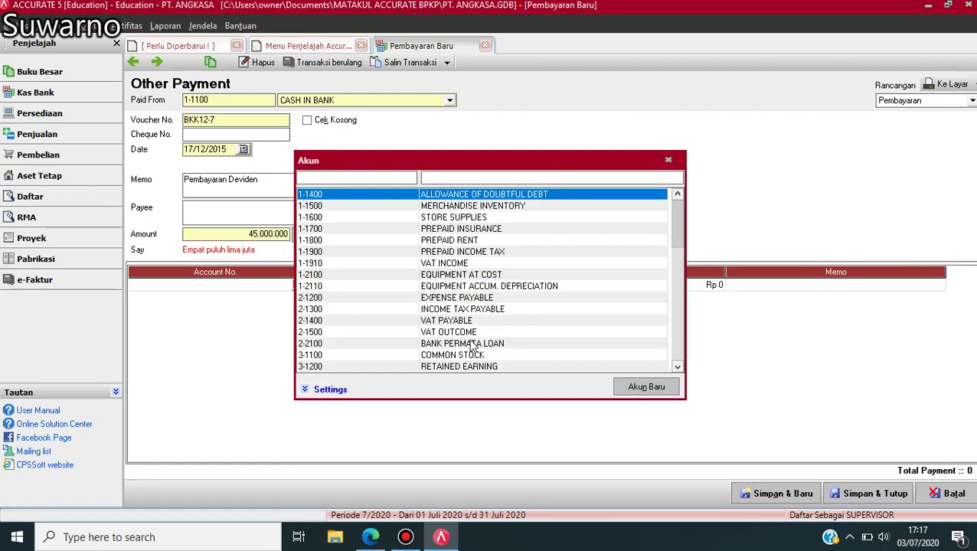
click(678, 367)
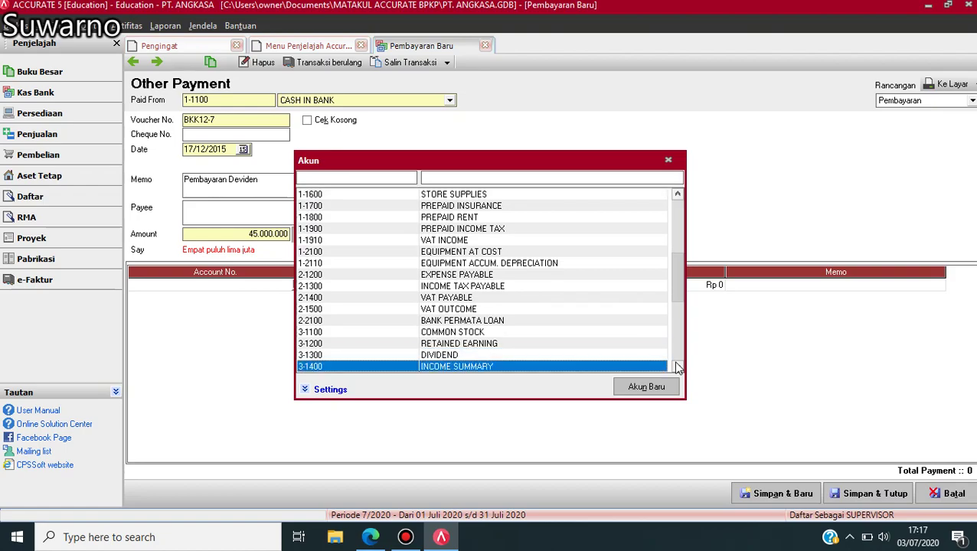
click(466, 354)
double_click(465, 353)
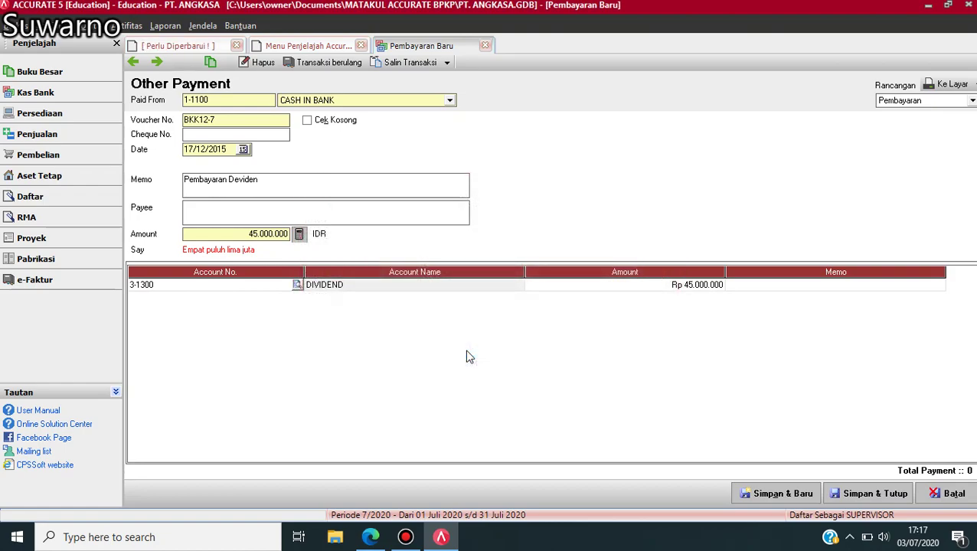
- Change the DIVIDEND line amount to 50.000.000
click(693, 285)
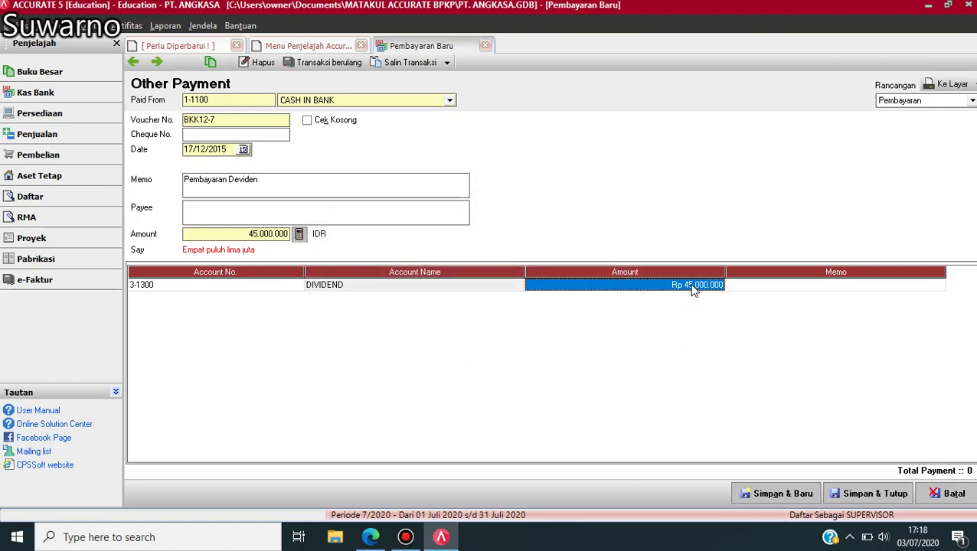
text(50.000.000)
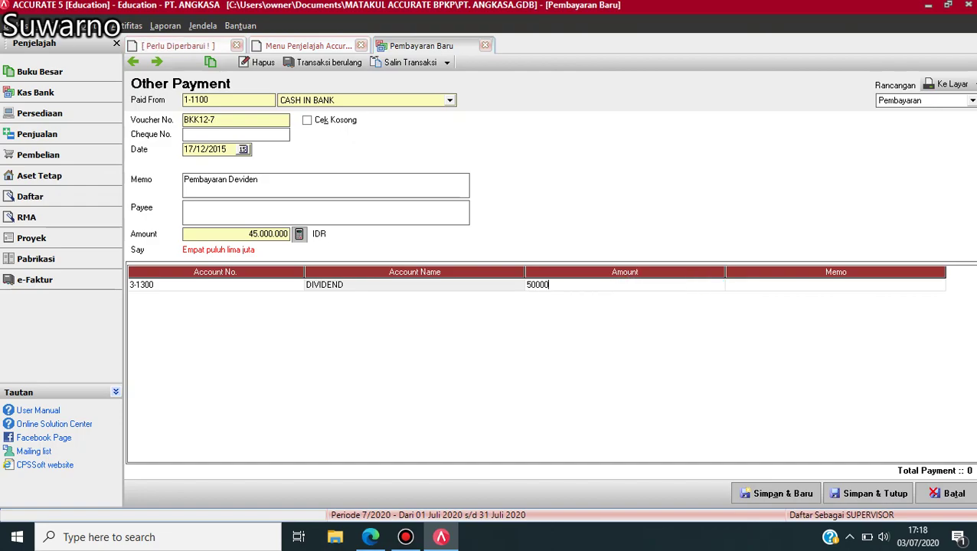
key(Tab)
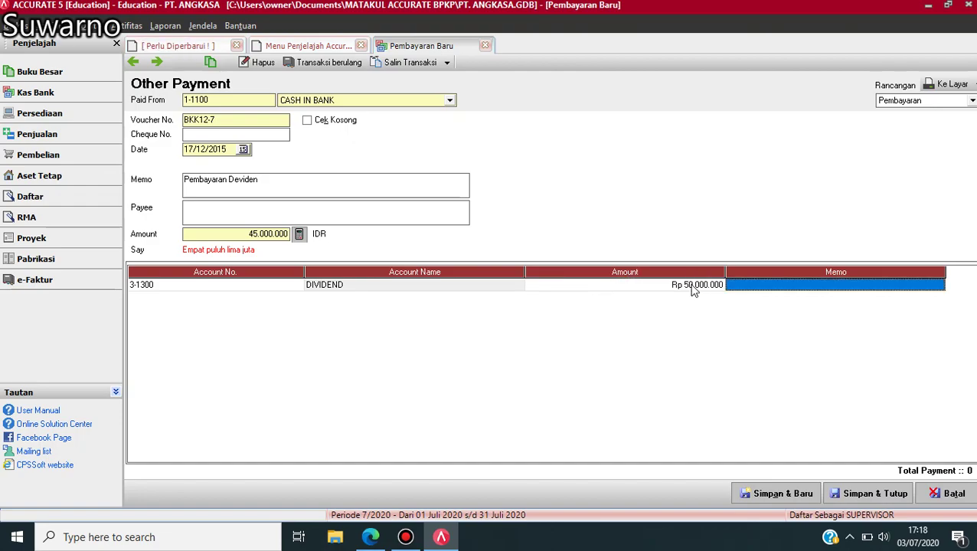
key(Tab)
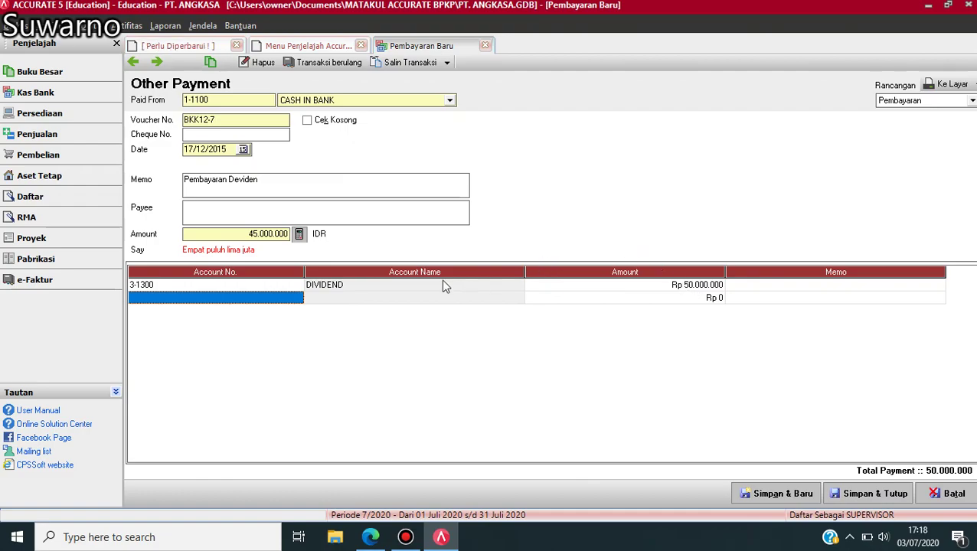
- Add a second line for account 2-1300 INCOME TAX PAYABLE
click(302, 297)
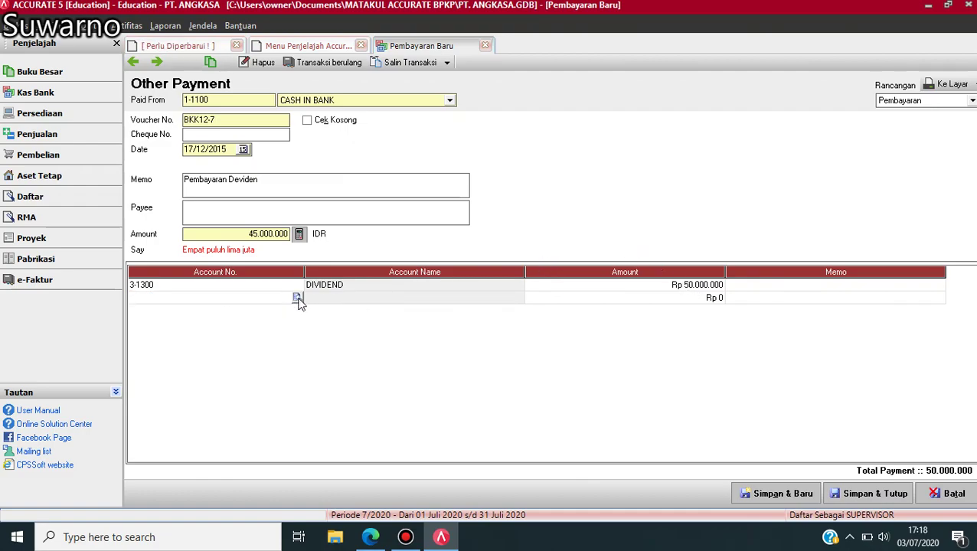
click(298, 299)
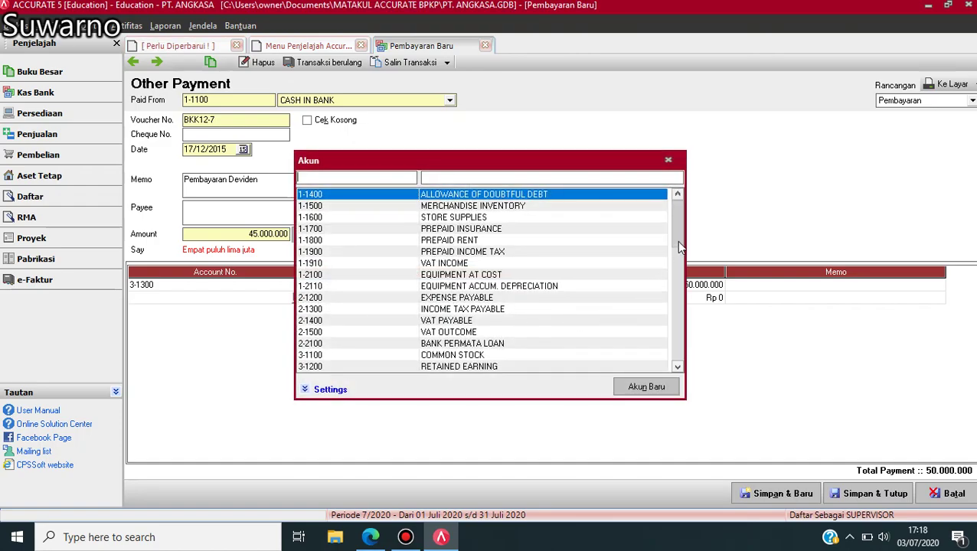
click(677, 367)
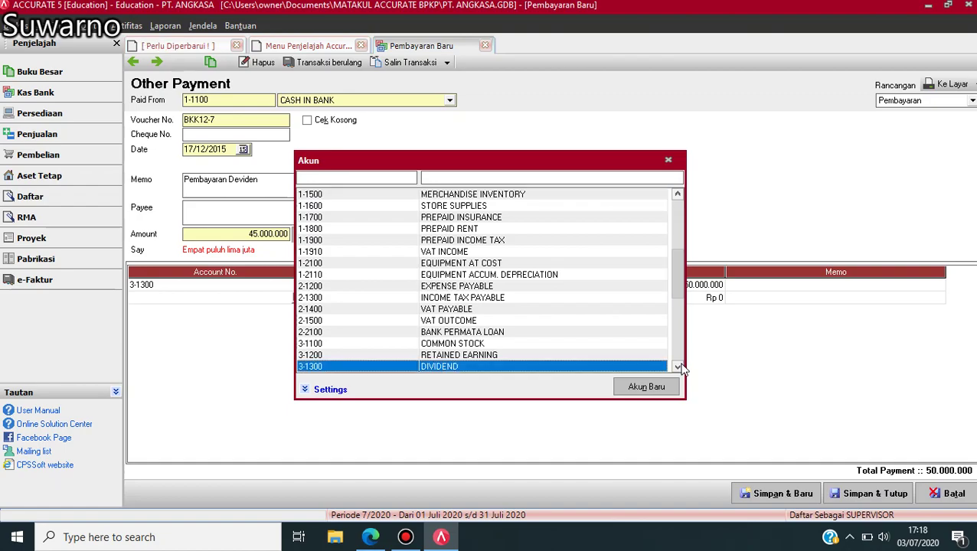
click(678, 367)
click(677, 367)
click(678, 367)
click(678, 367)
click(678, 366)
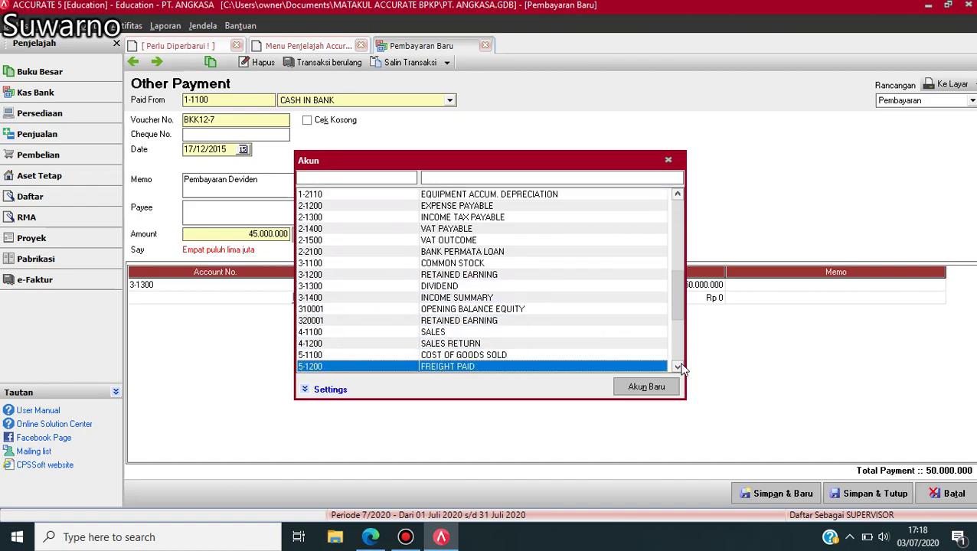
click(678, 366)
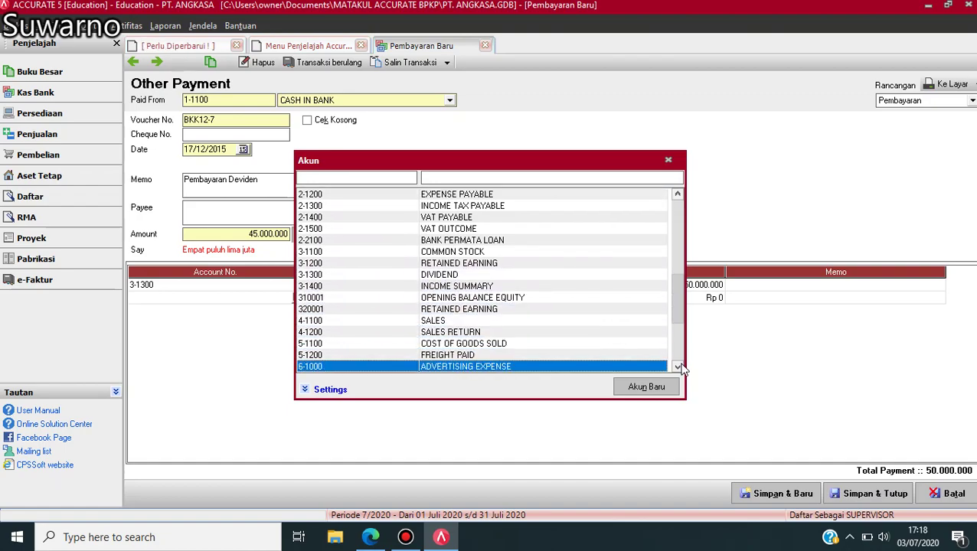
click(492, 206)
key(Return)
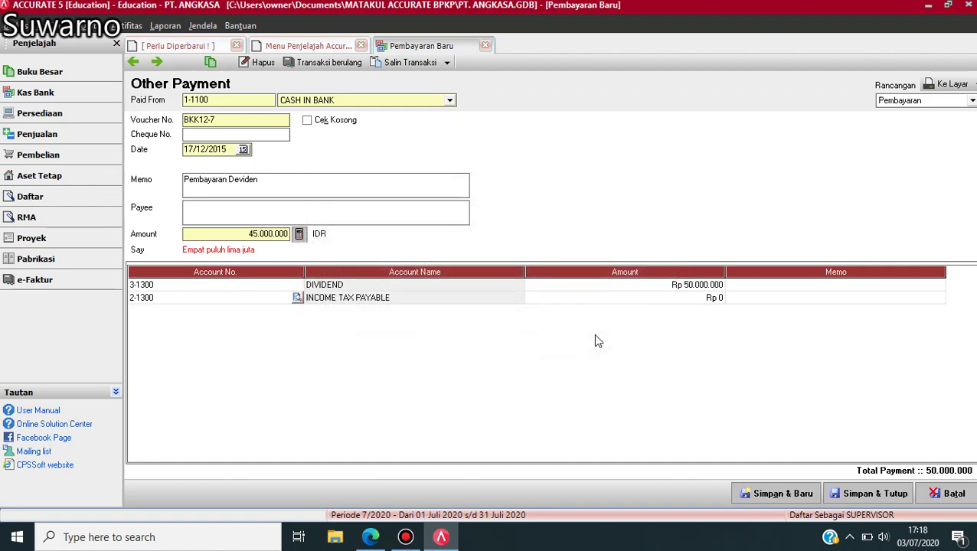
- Enter -5.000.000 on the tax line and save payment BKK12-7
click(709, 300)
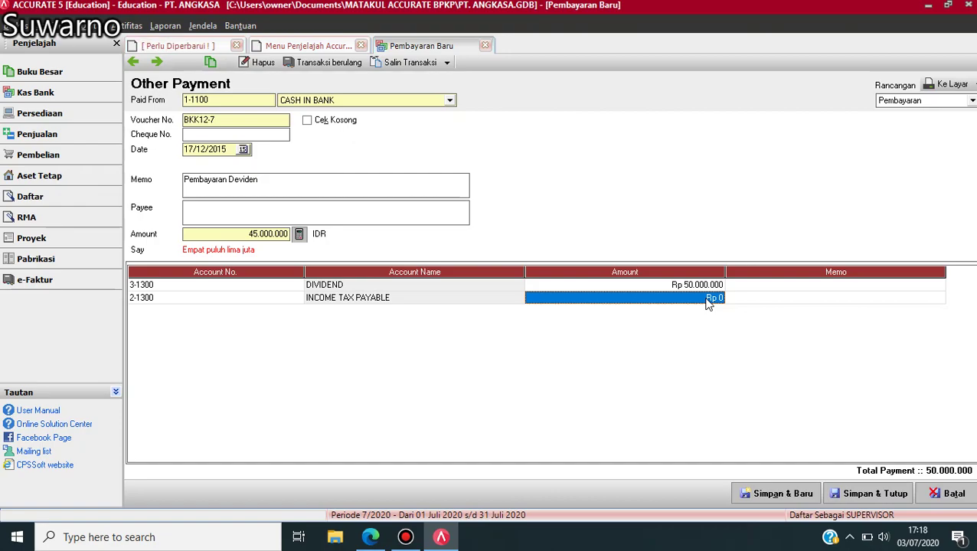
click(708, 300)
text(-5)
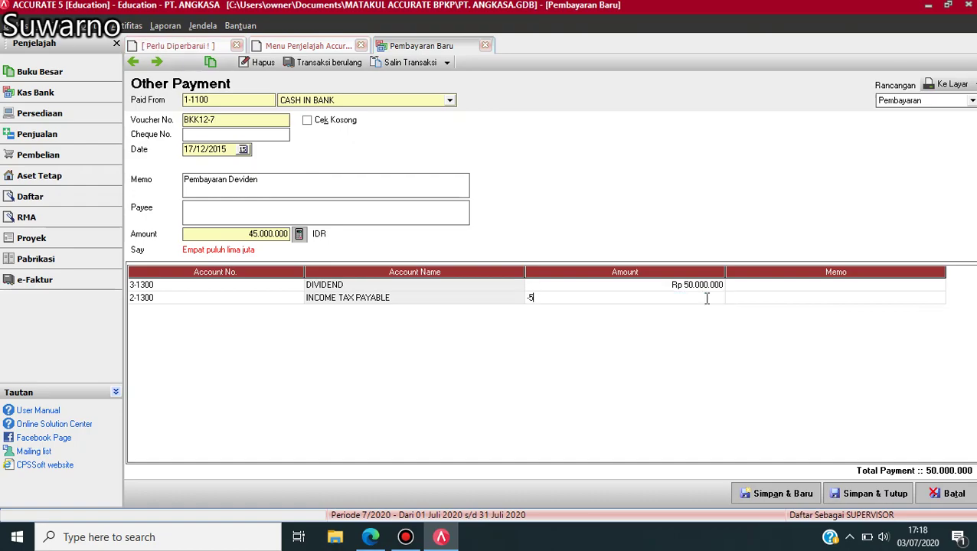
text(000000)
key(Tab)
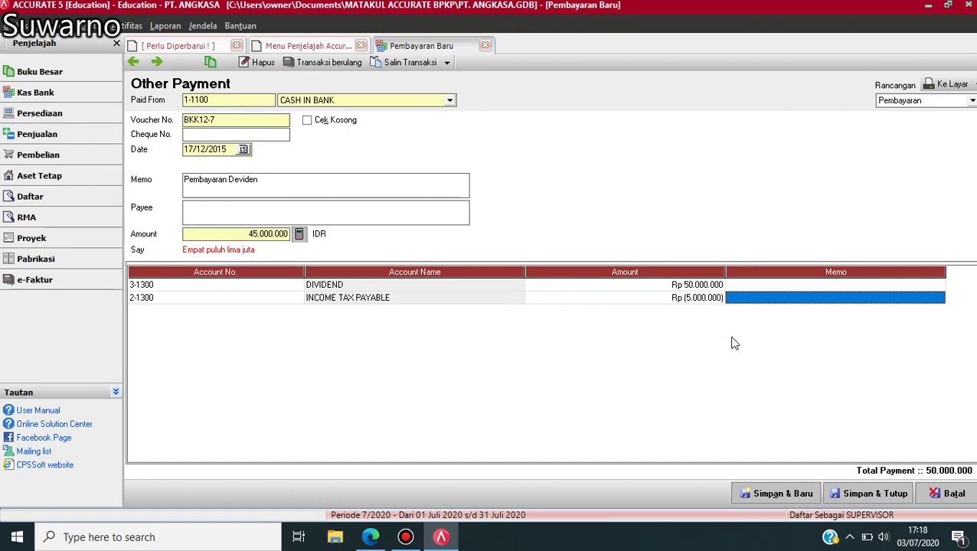
click(857, 496)
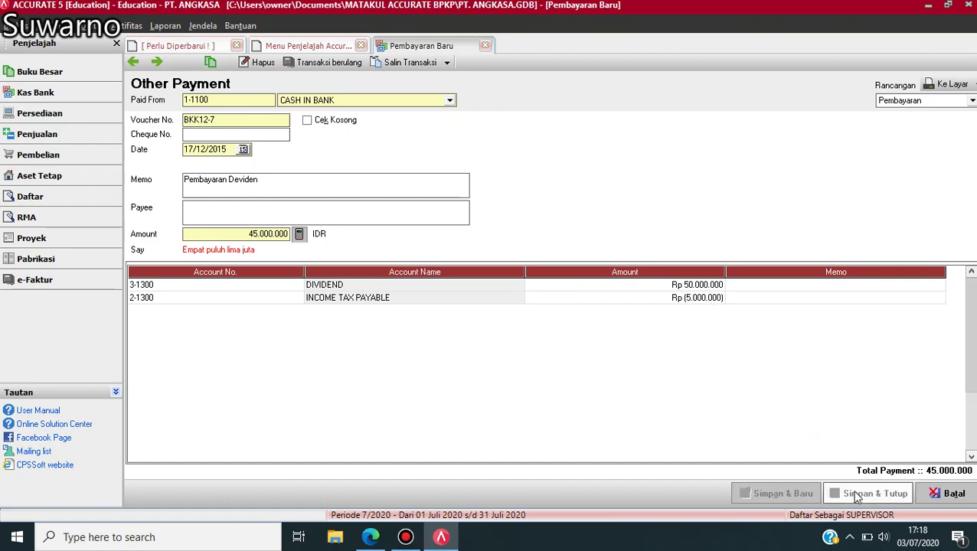